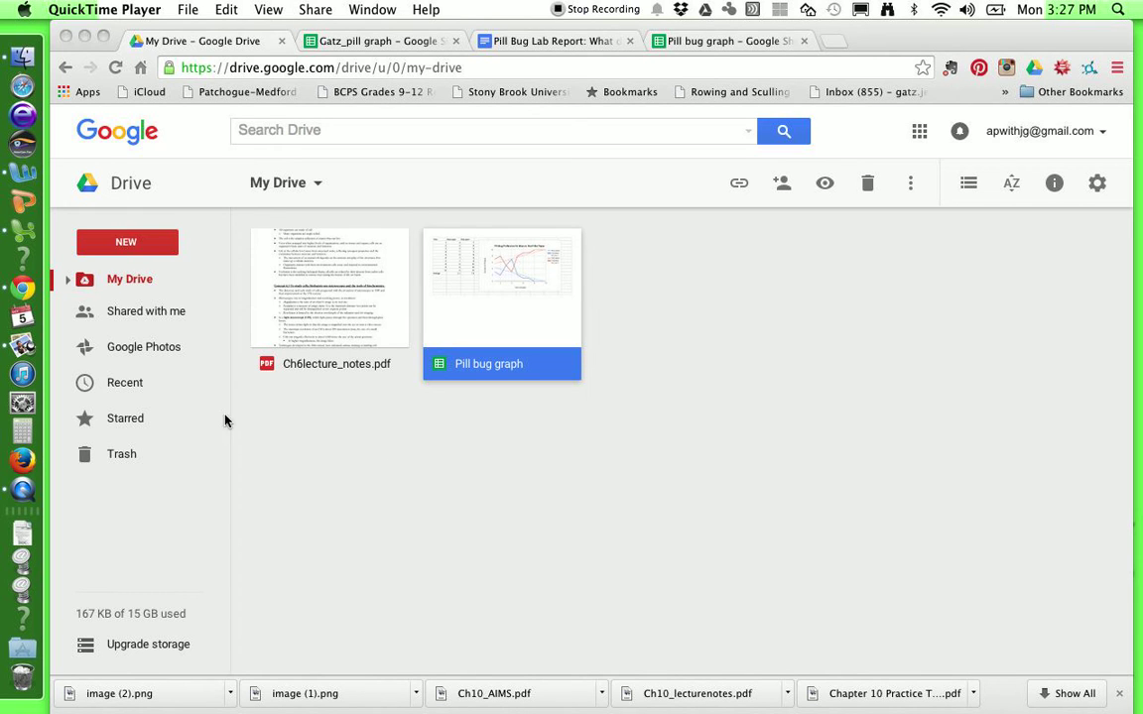
left_click(921, 138)
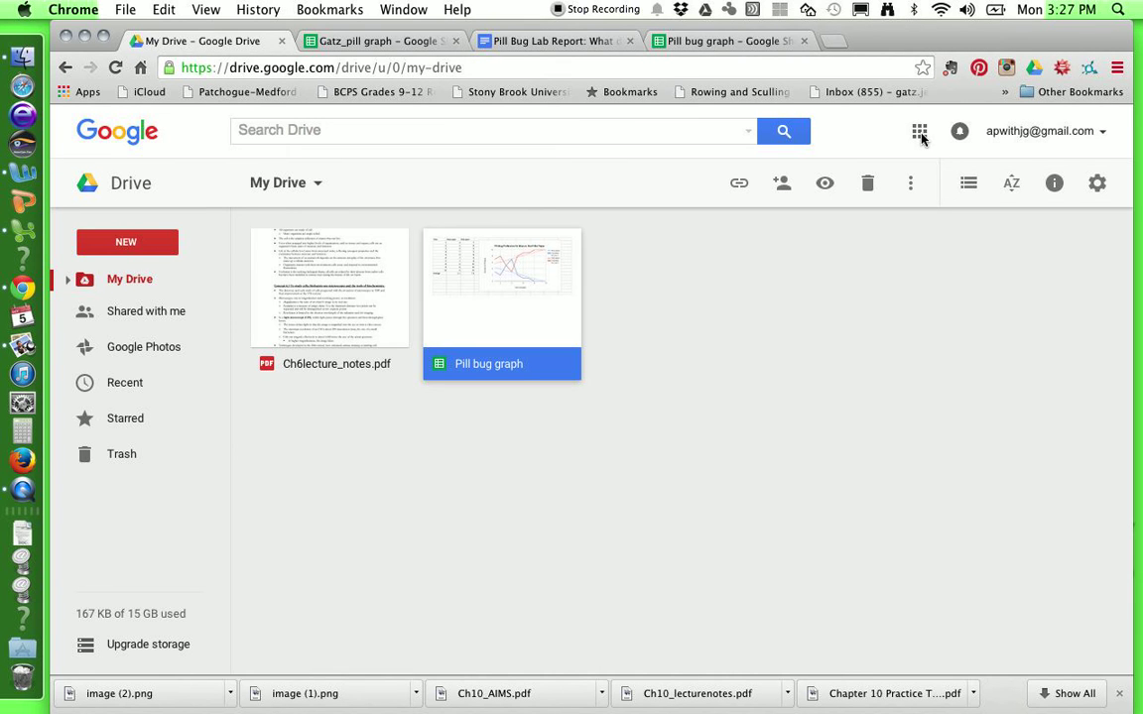
left_click(921, 135)
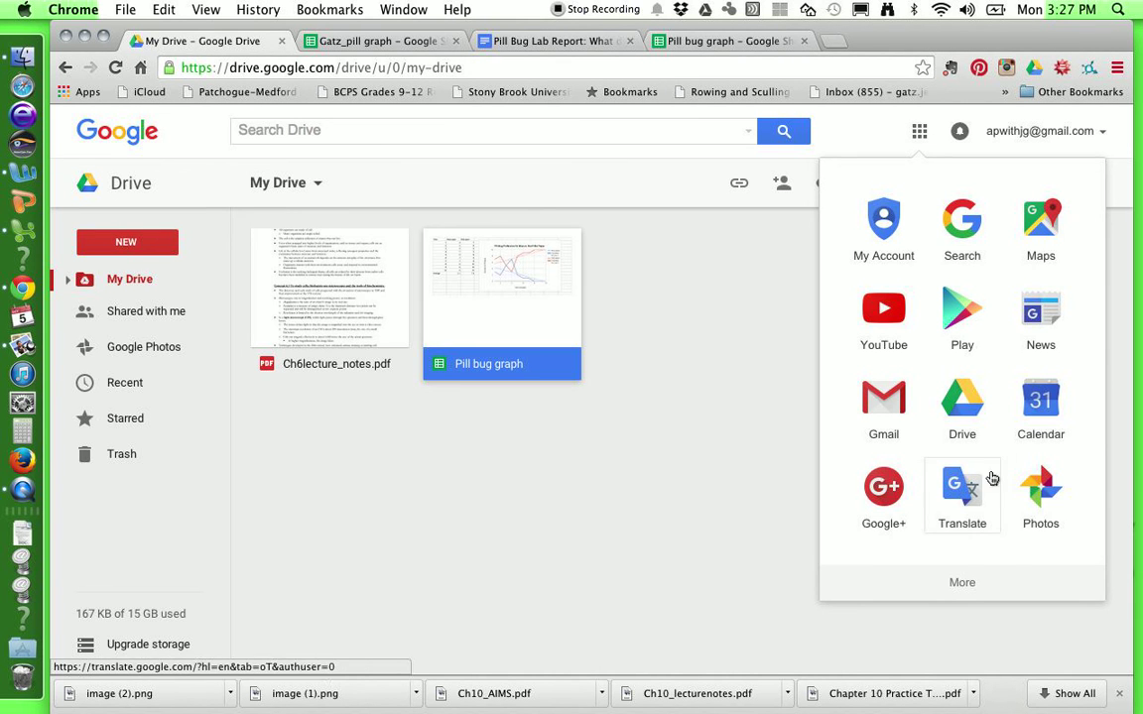
left_click(762, 521)
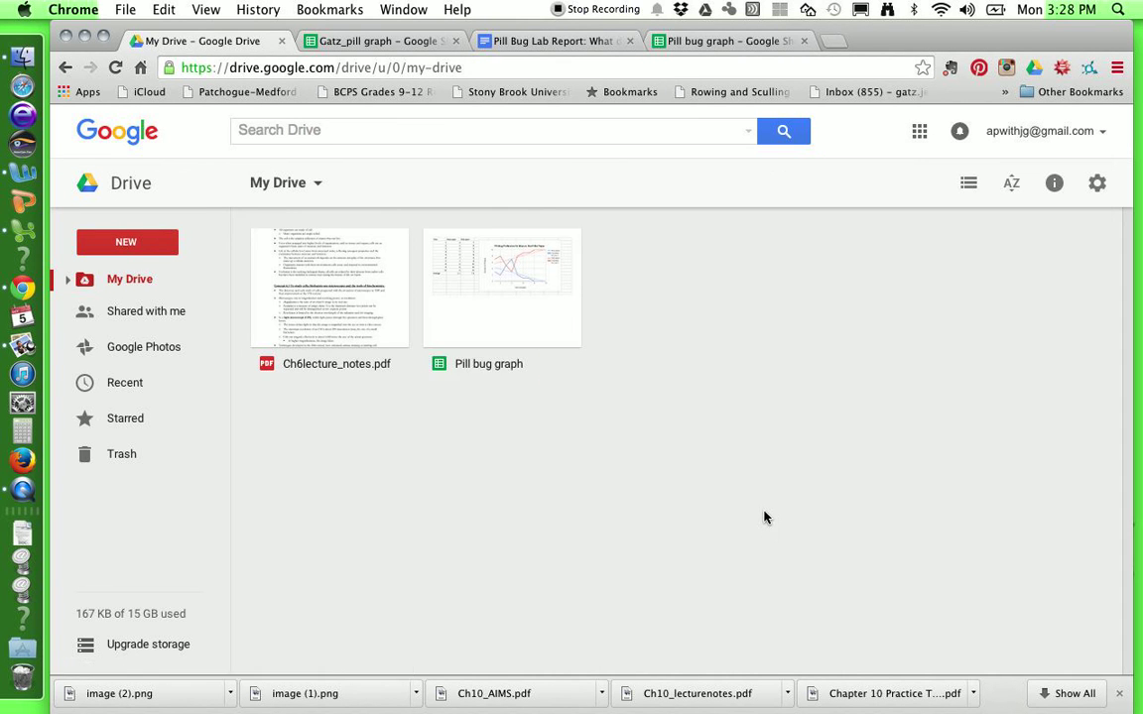
- Create a new Google Sheets spreadsheet and name it "Doe_pill bug graph"
left_click(137, 248)
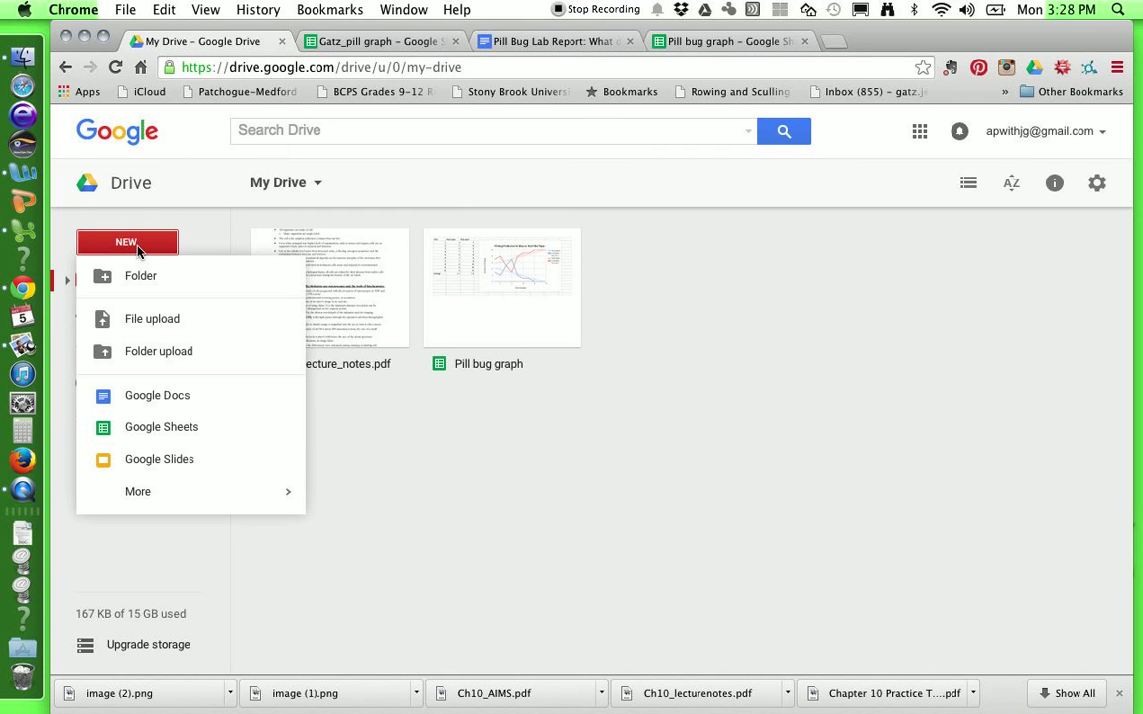
left_click(162, 427)
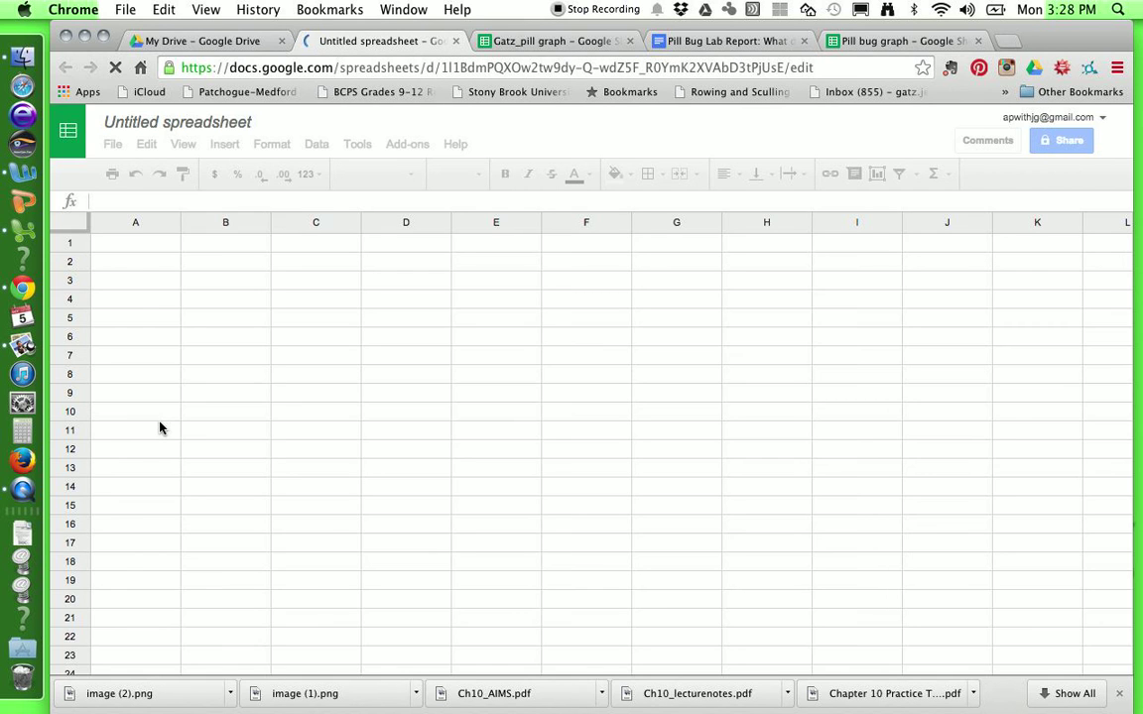
left_click(168, 124)
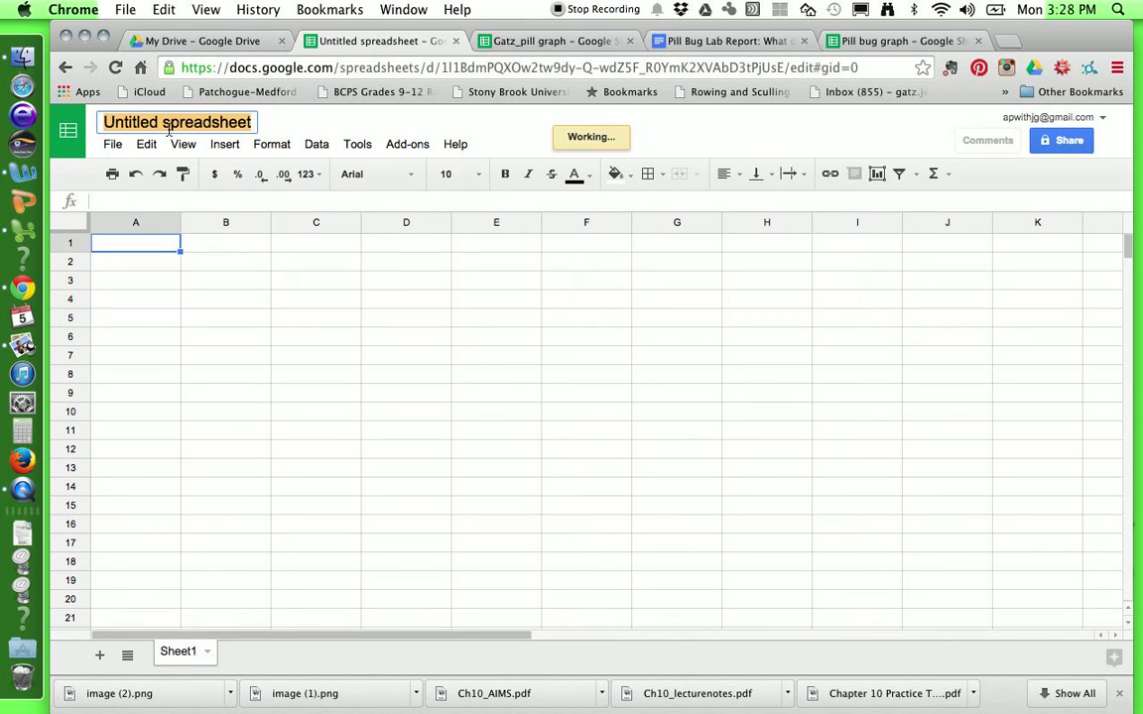
key("BackSpace")
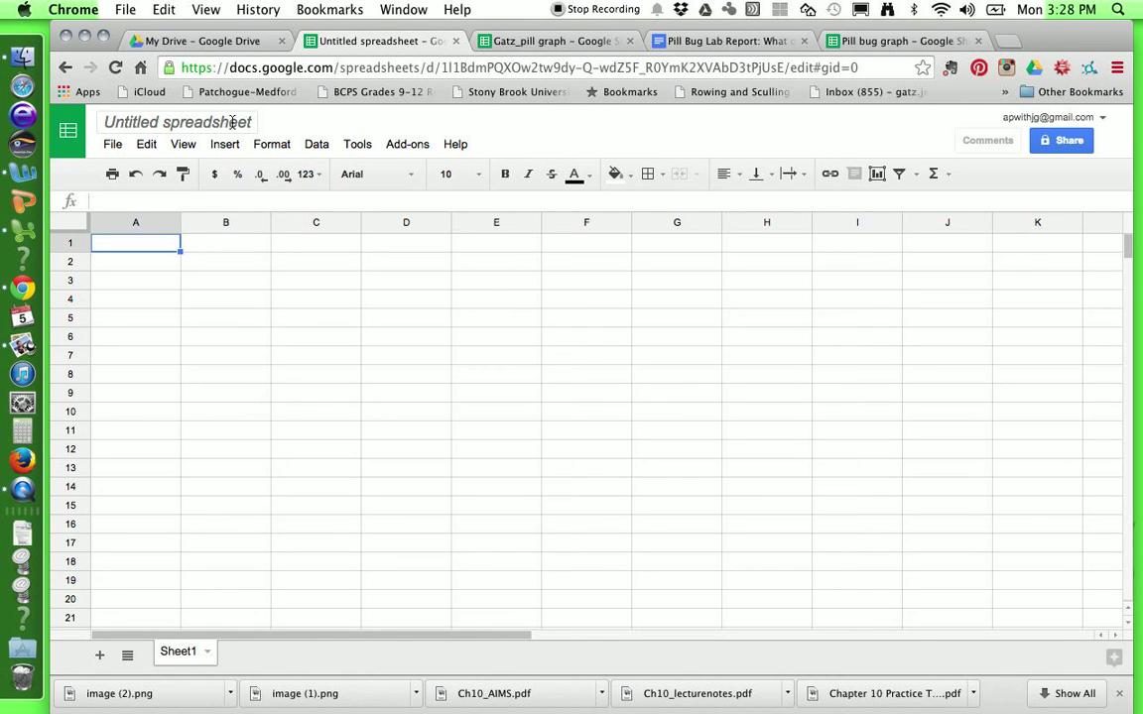
key("super+z")
left_click(140, 121)
left_click_drag(96, 121, 257, 124)
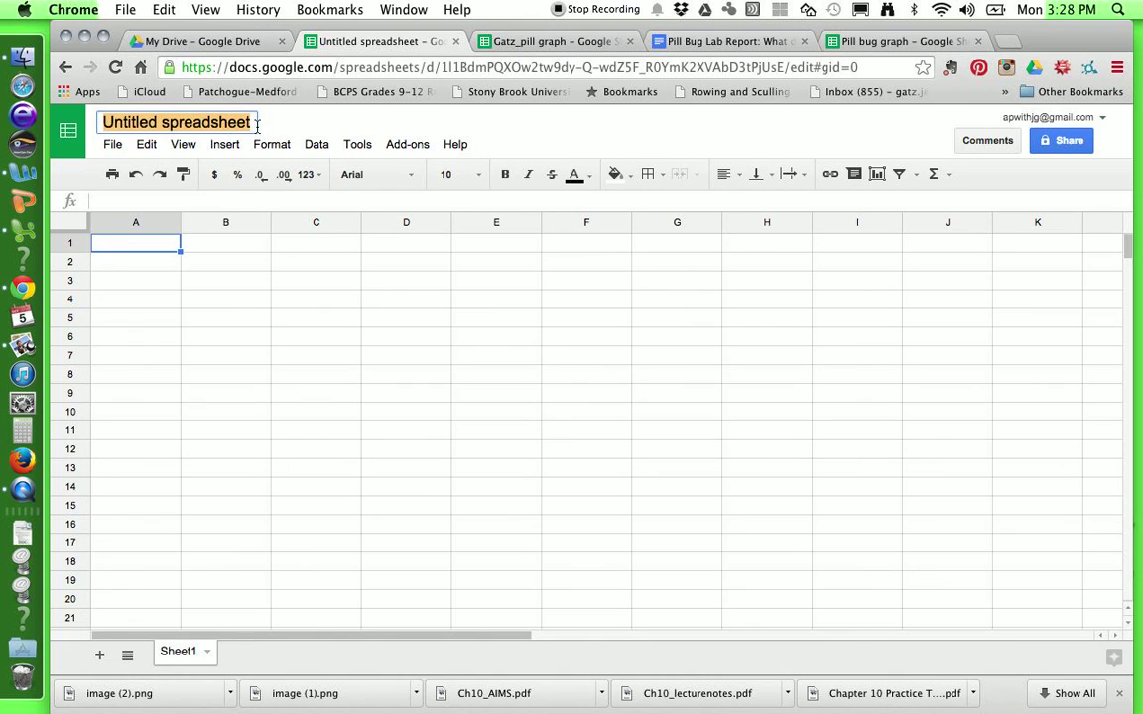
key("BackSpace")
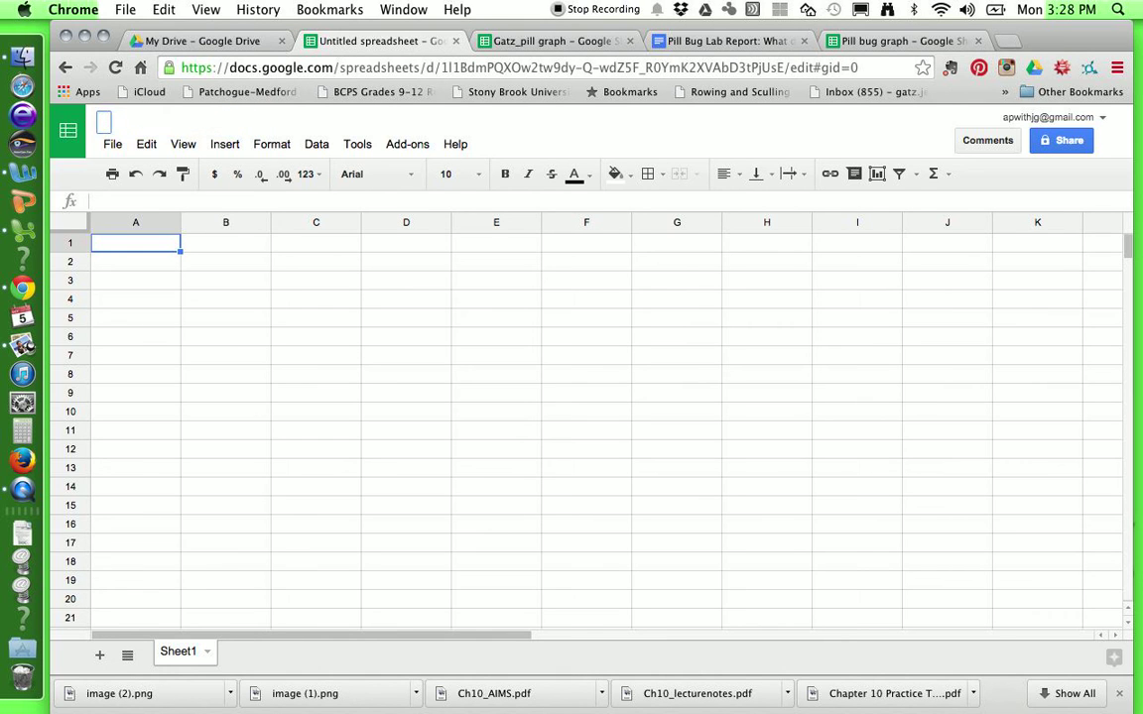
type("Doe_pill bug graph")
key("Return")
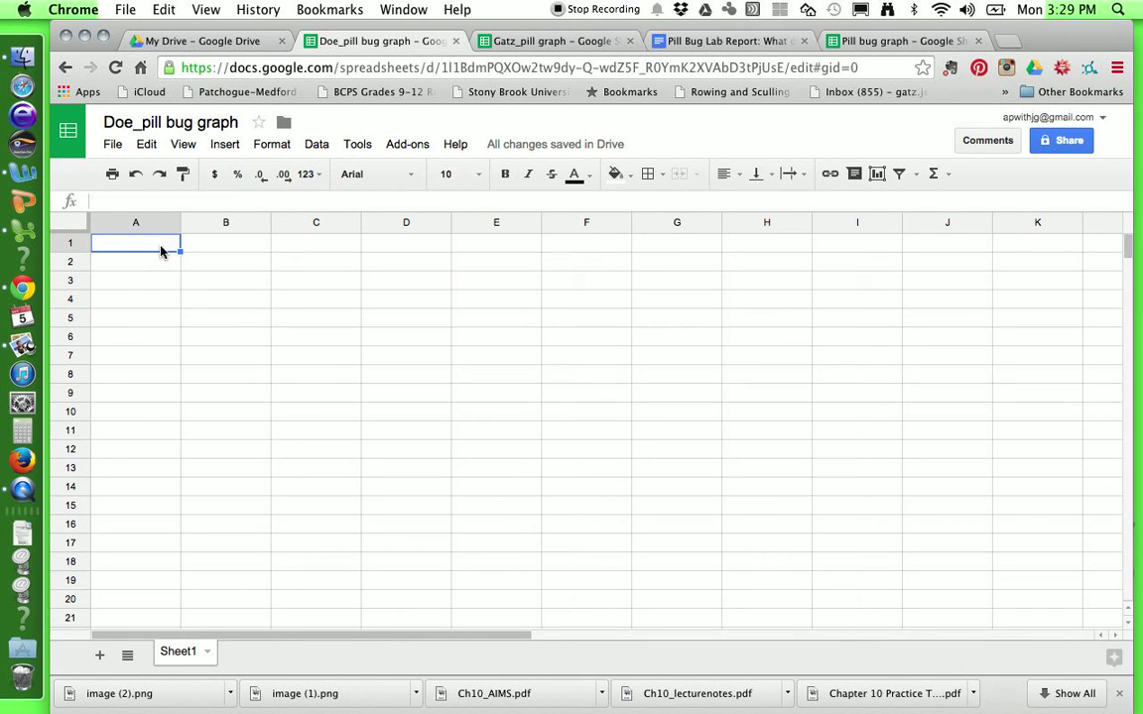
- Enter the column headers "Time", "Blue Paper" and "White Paper" in cells A1 to C1
type("Time")
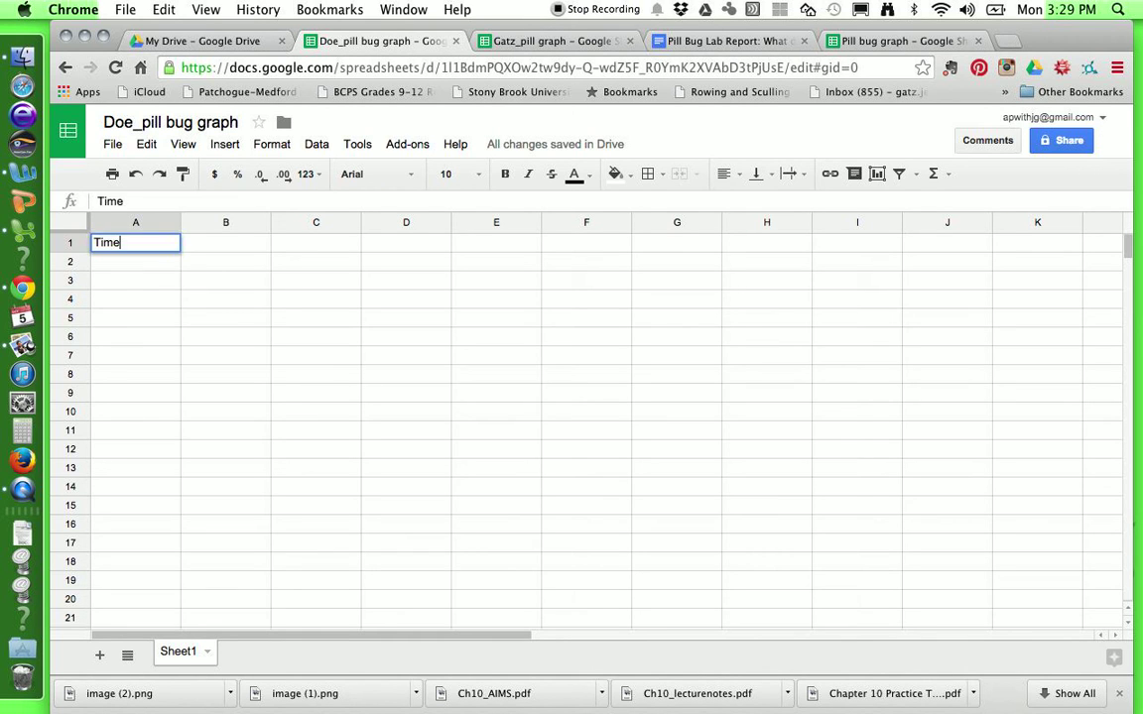
left_click(228, 247)
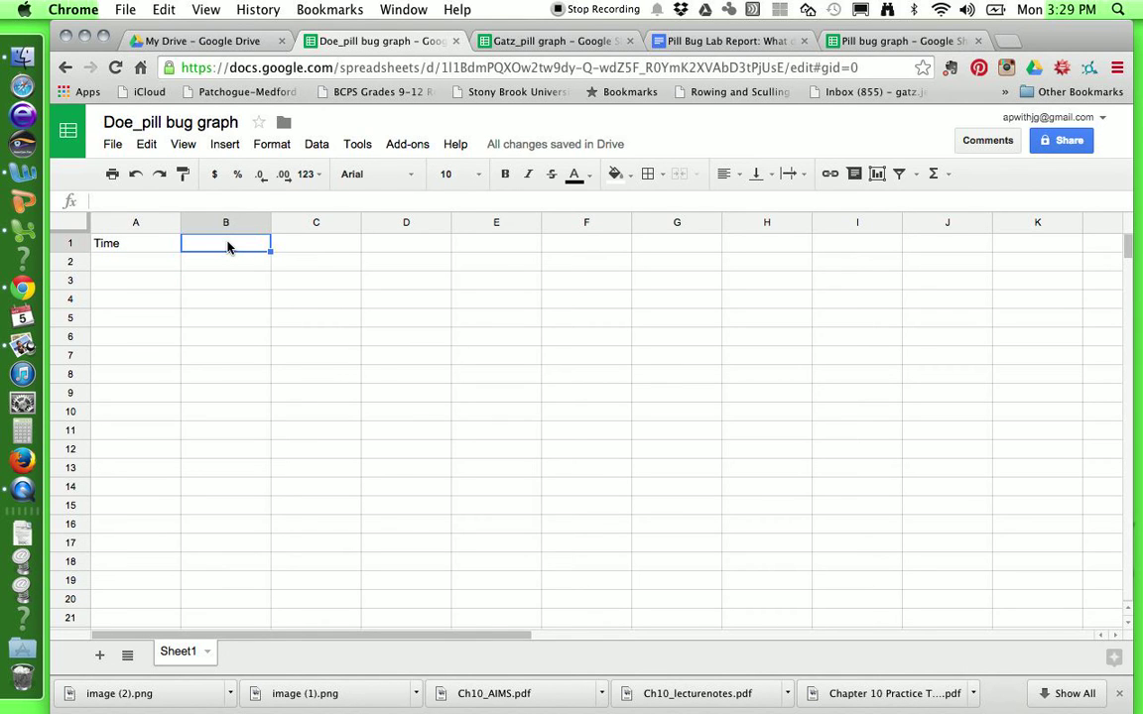
type("B")
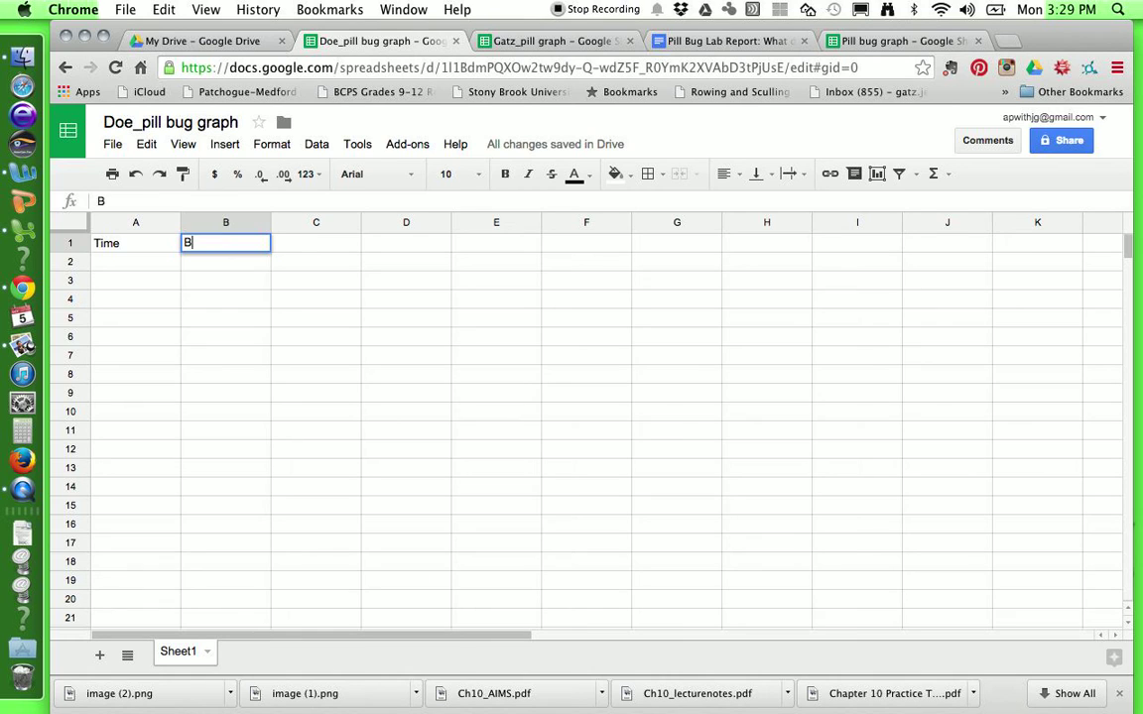
type("lue Paper")
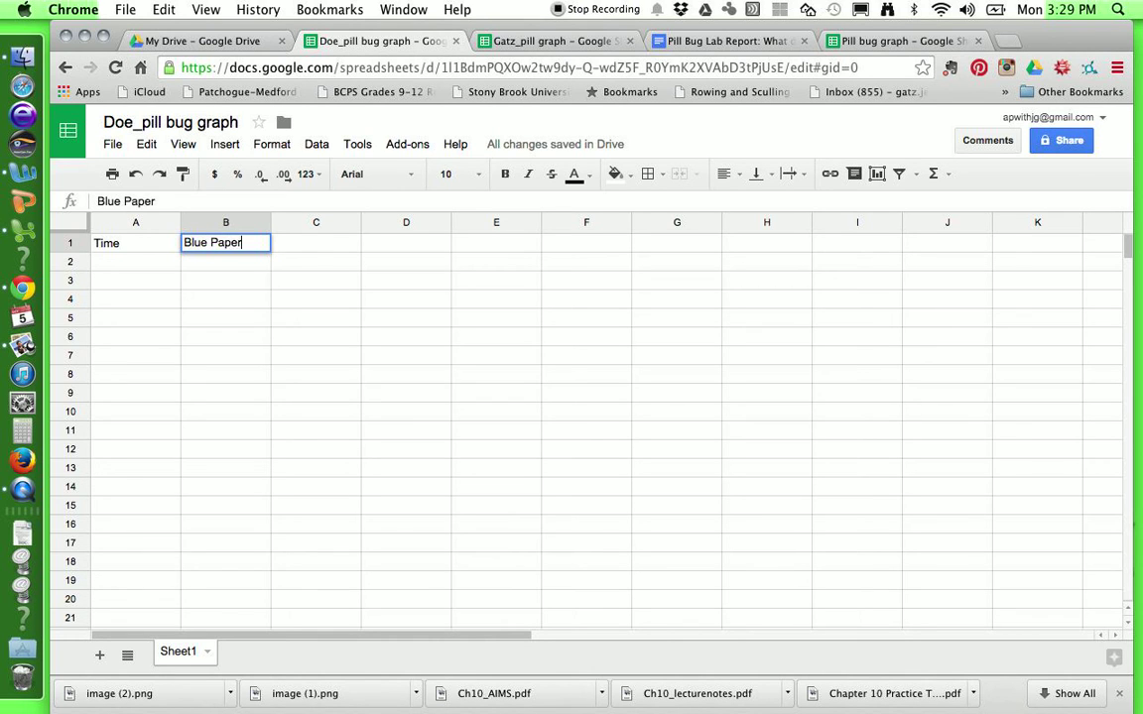
left_click(322, 251)
type("White p")
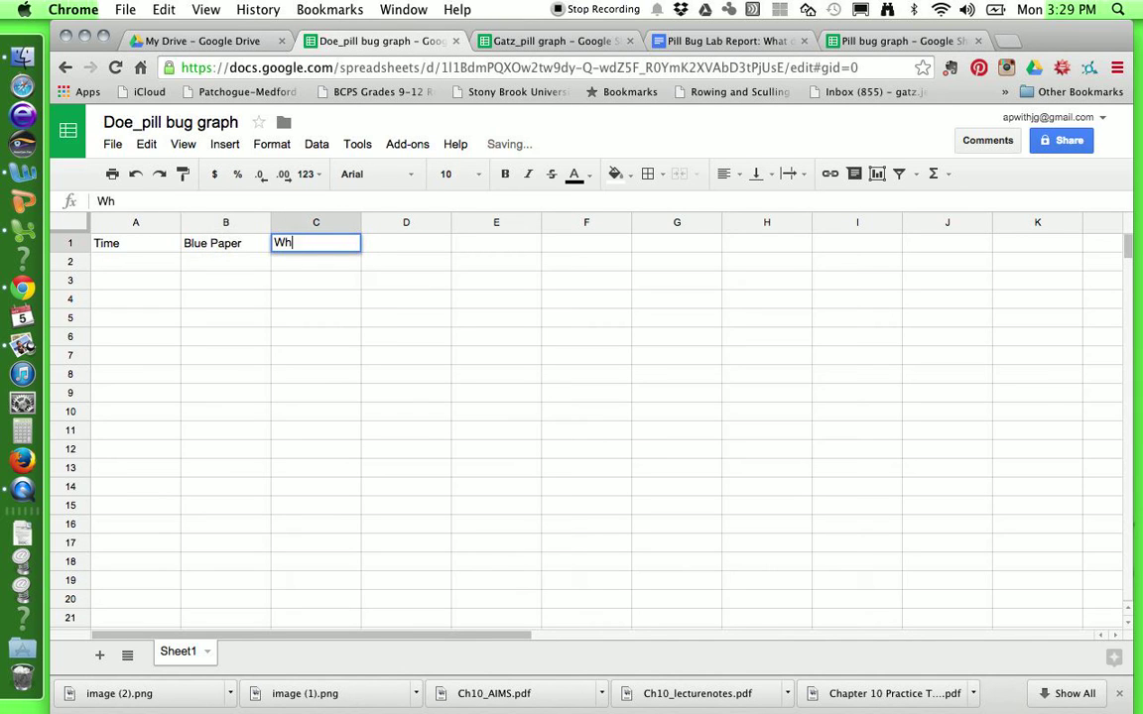
key("BackSpace")
type("Paper")
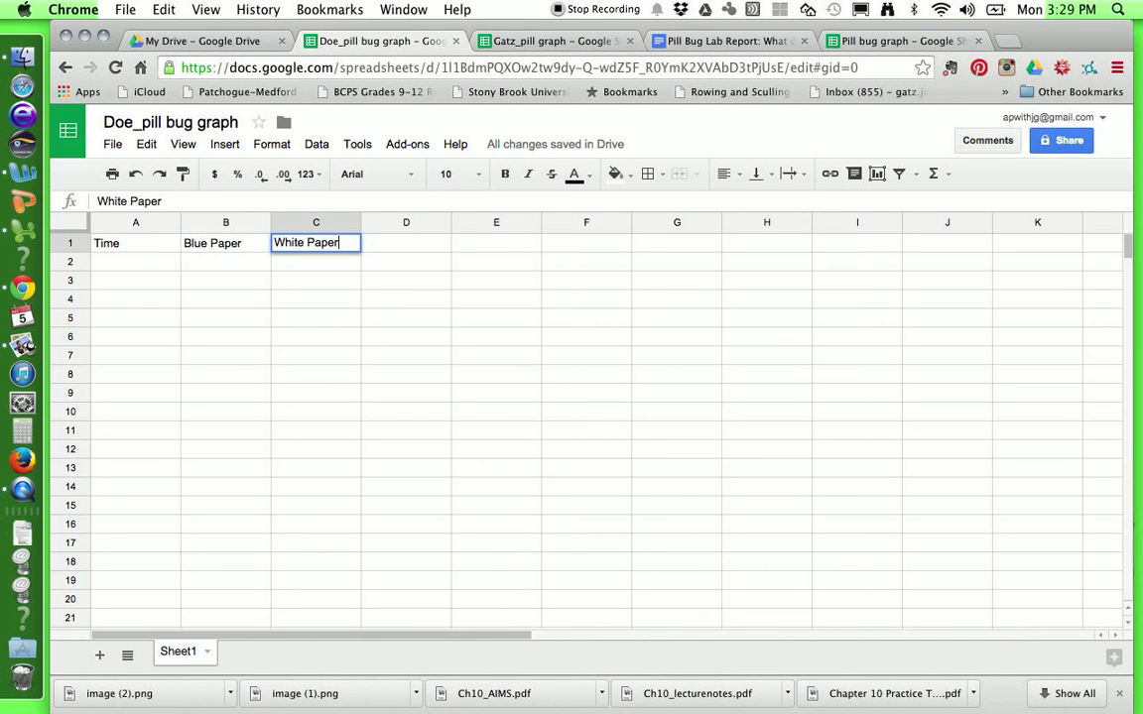
- Enter 1 and 2 under Time in A2 and A3, and extend the series down to 10 in A11
left_click(134, 259)
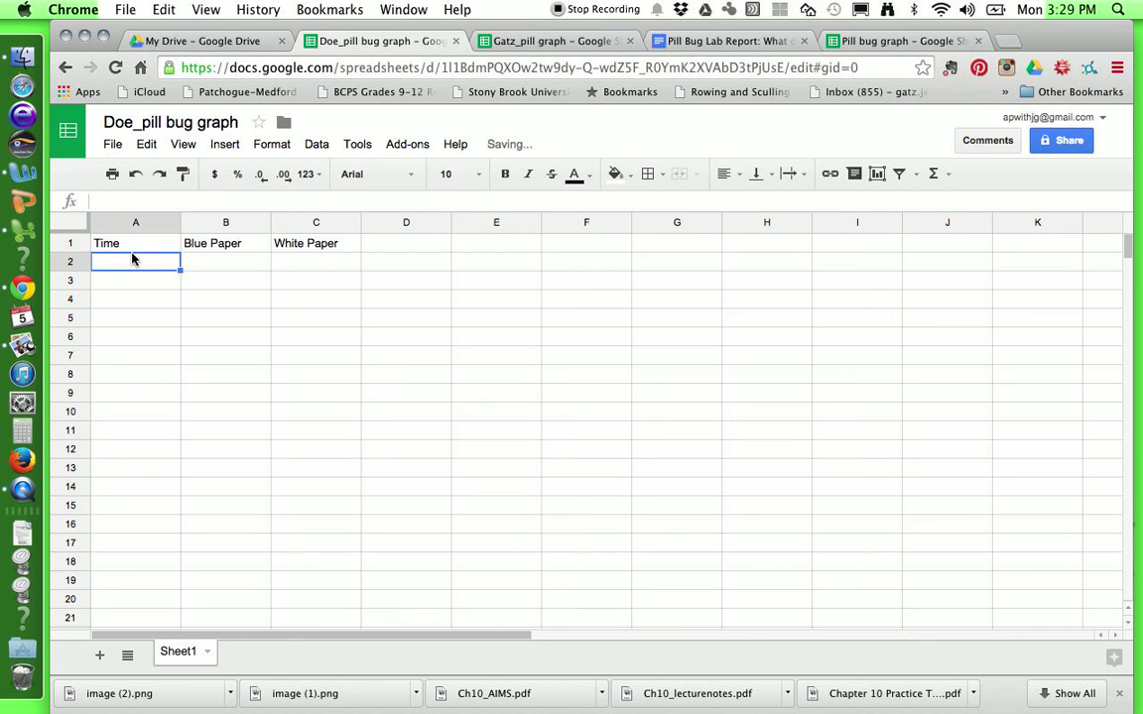
type("1")
key("Return")
type("2")
key("Return")
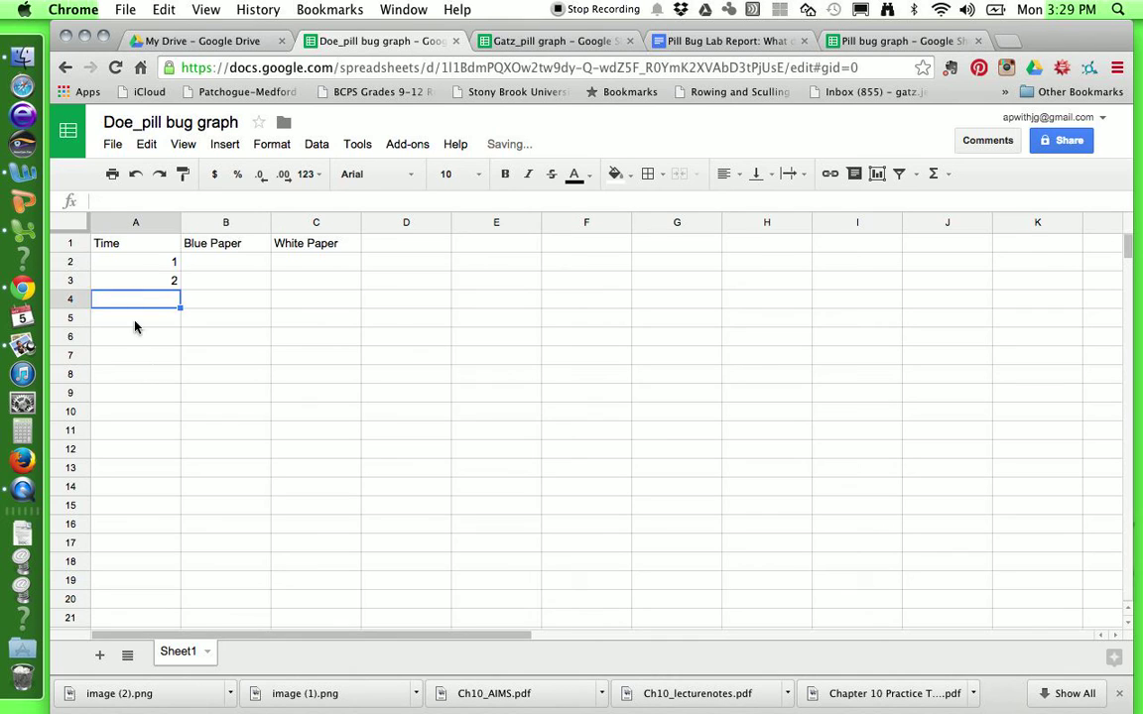
left_click_drag(144, 261, 146, 281)
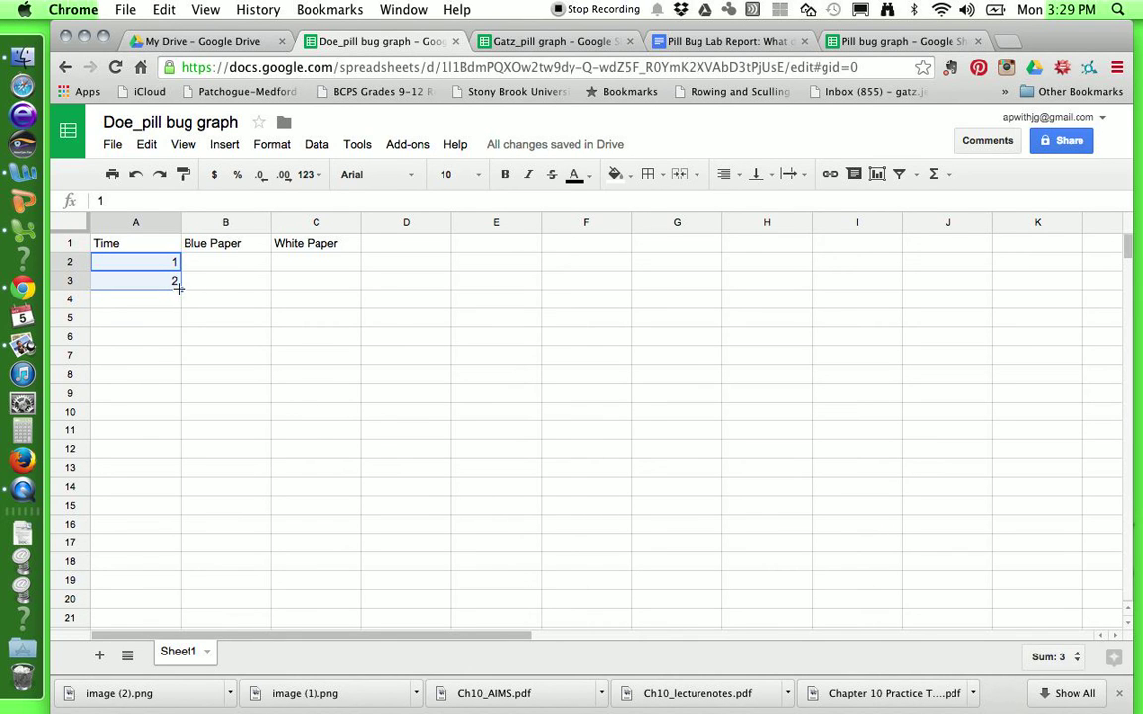
left_click_drag(180, 287, 173, 436)
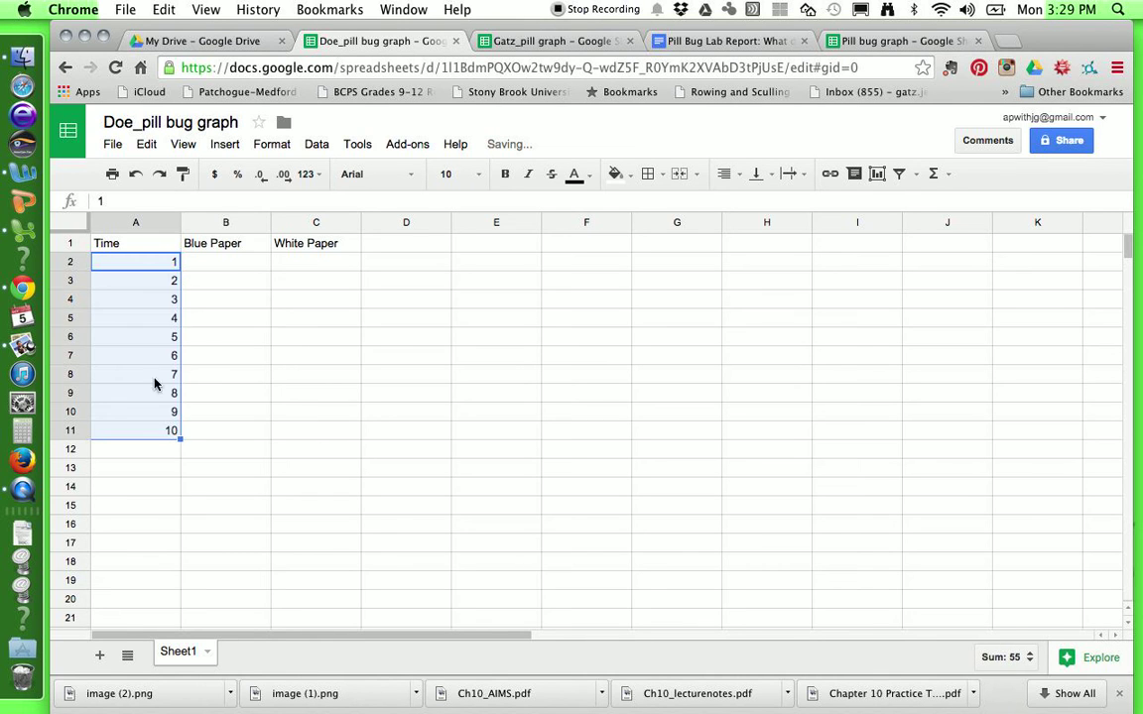
- Fill in the first data row with 2 for Blue Paper in B2 and 8 for White Paper in C2
left_click(233, 266)
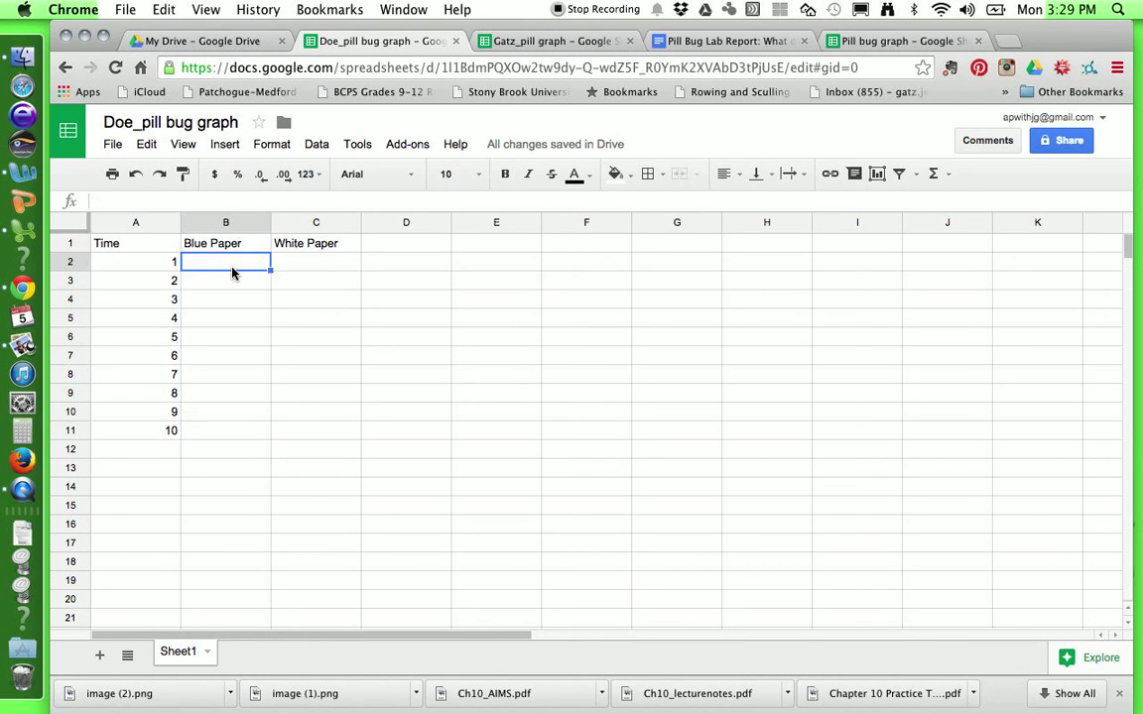
type("2")
key("Tab")
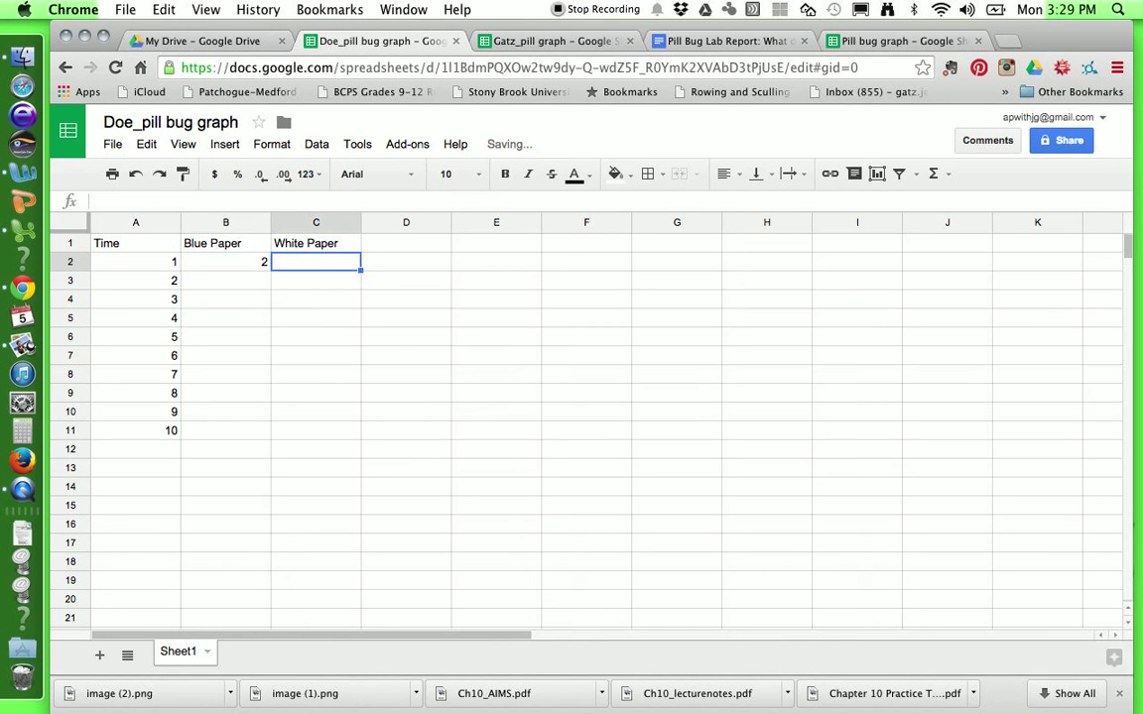
type("8")
key("Return")
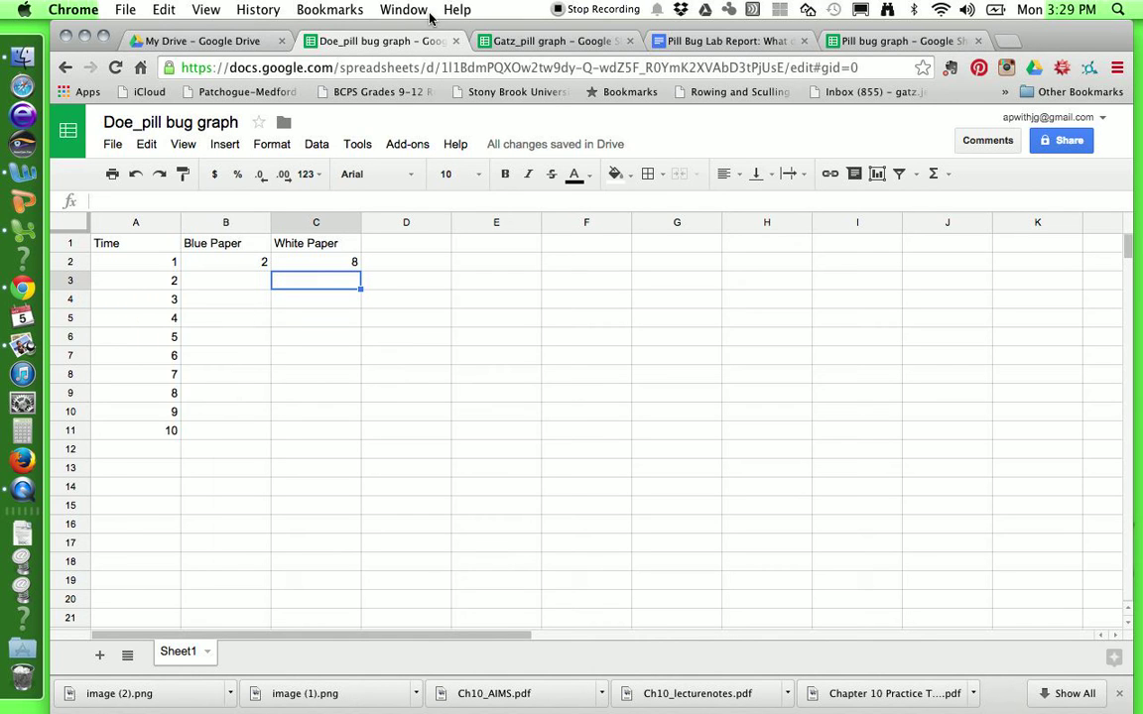
- Switch to the "Pill bug graph" spreadsheet and re-enter the Blue paper average in B12 as an AVERAGE formula over B2:B11
left_click(883, 44)
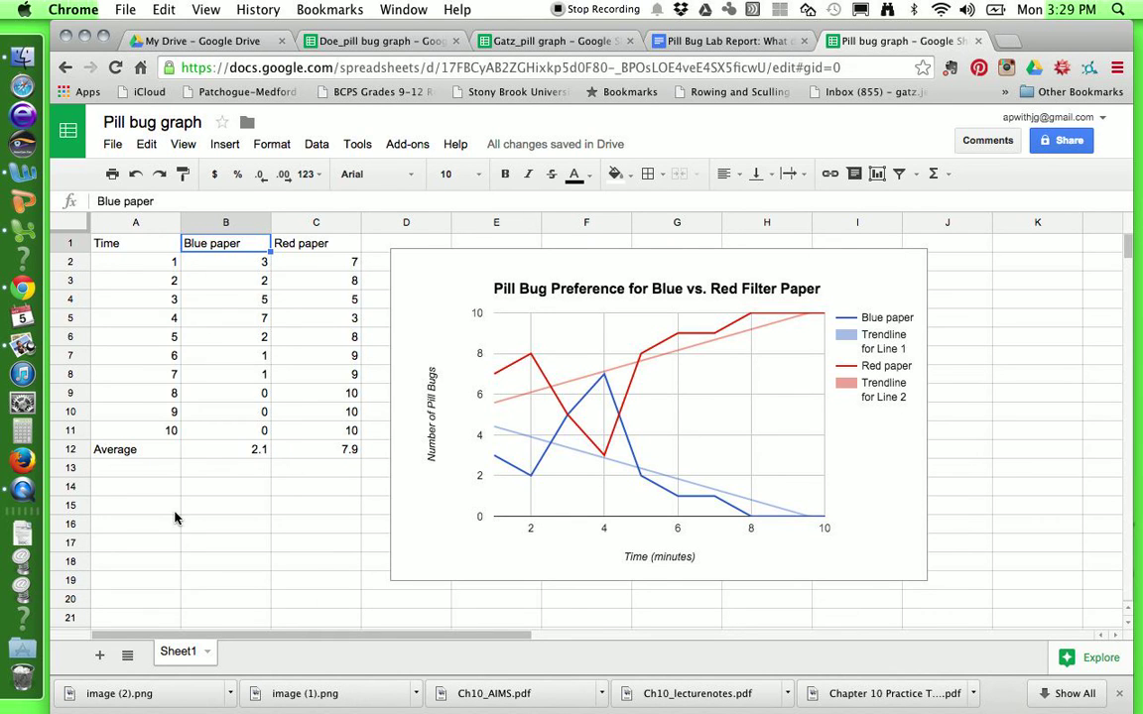
left_click(238, 455)
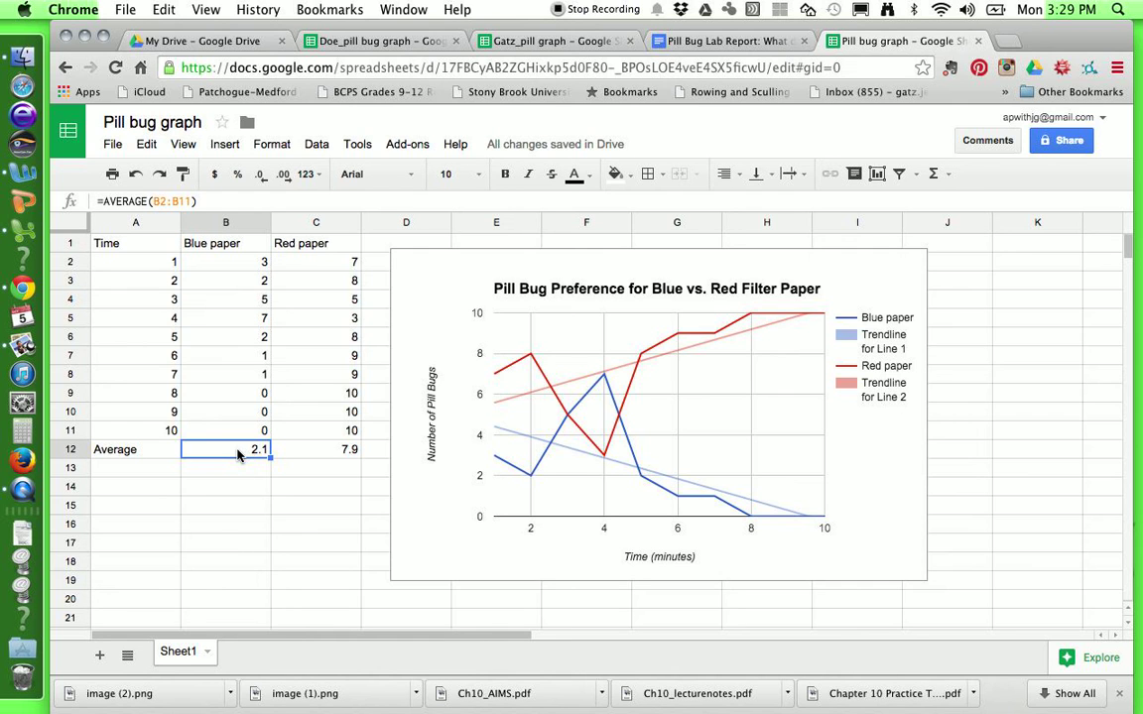
type("=")
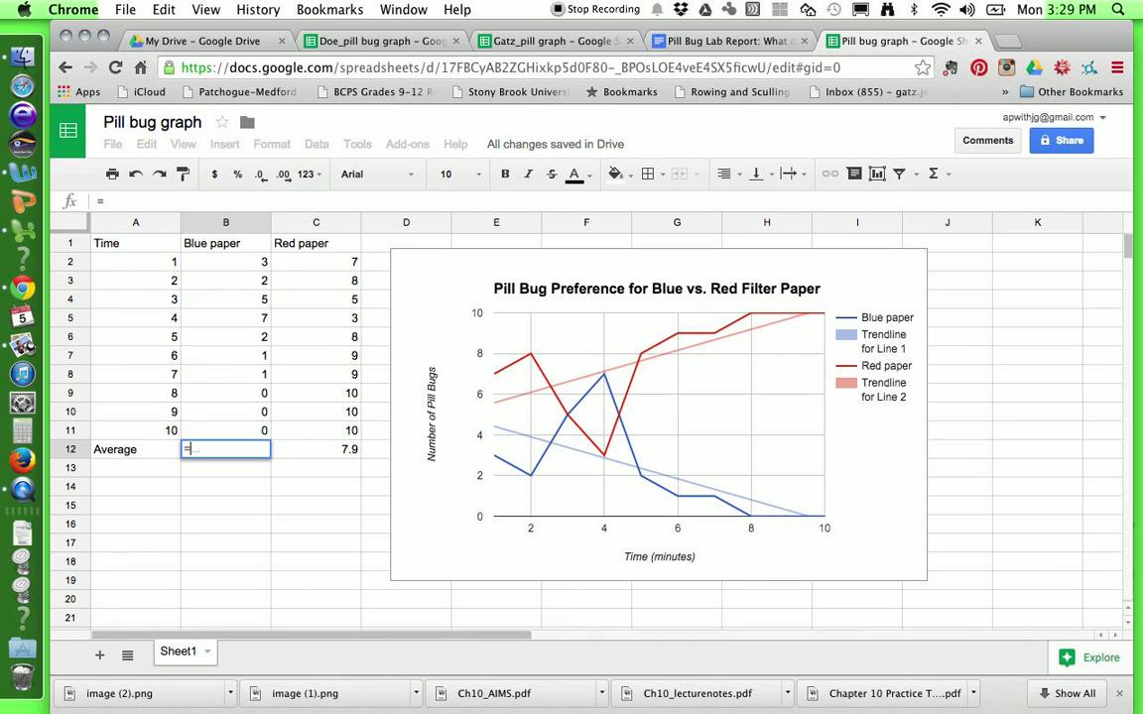
type("average")
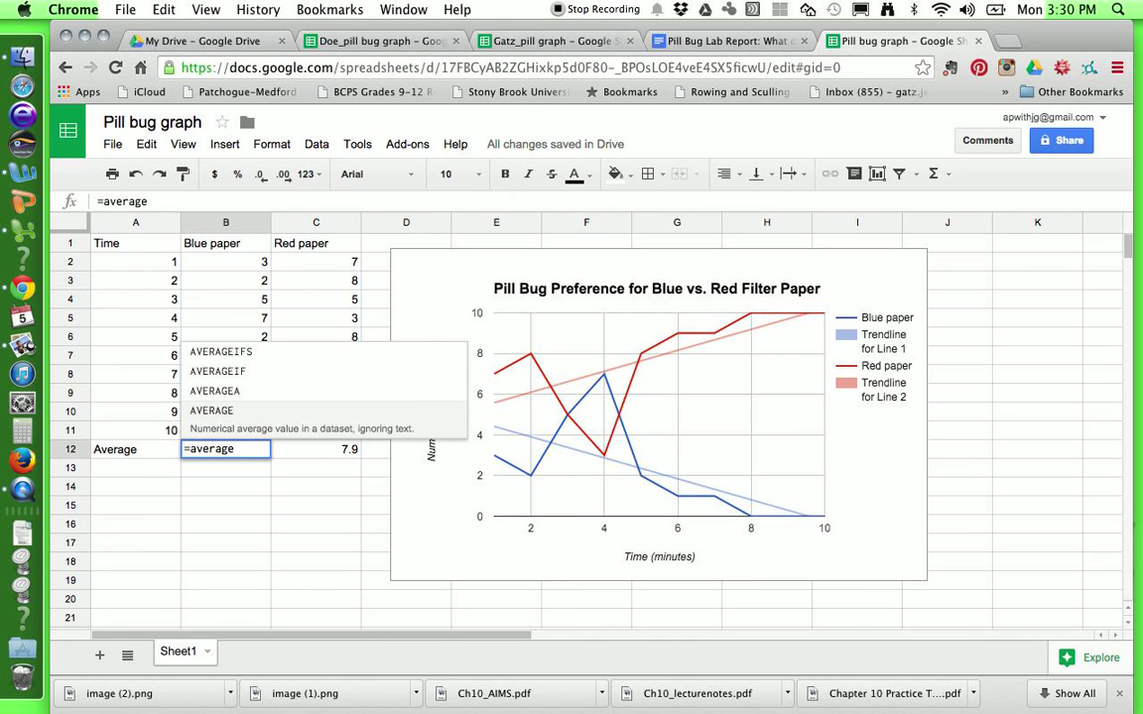
left_click(220, 410)
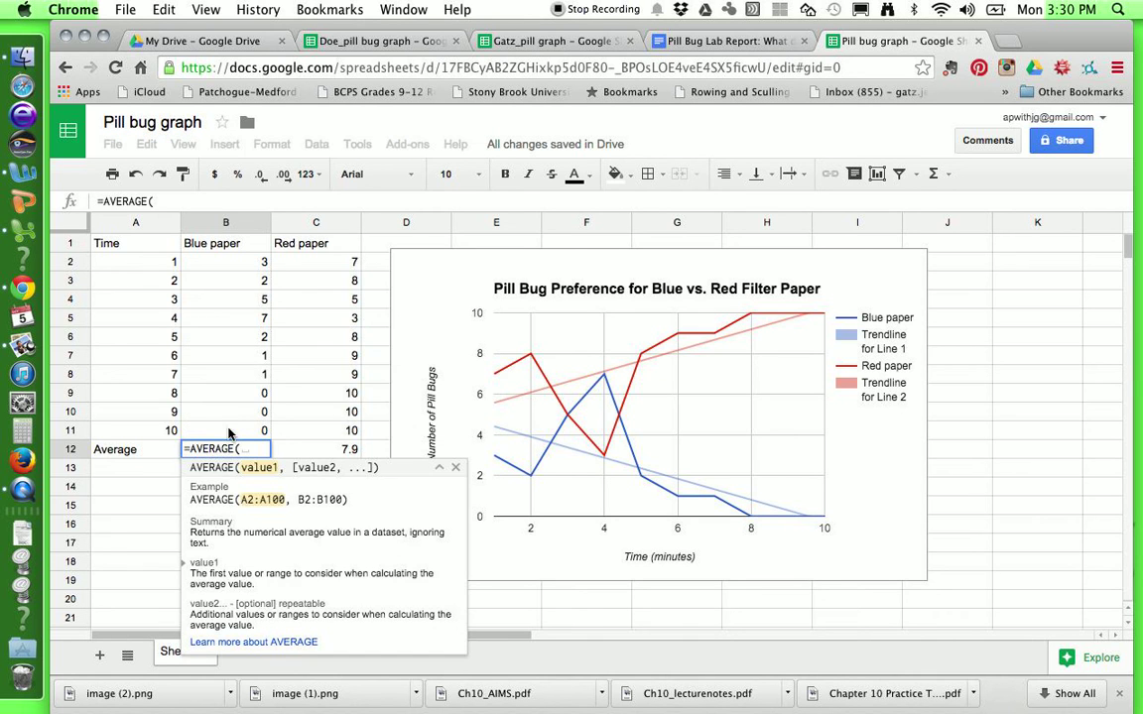
left_click_drag(227, 432, 240, 270)
key("Return")
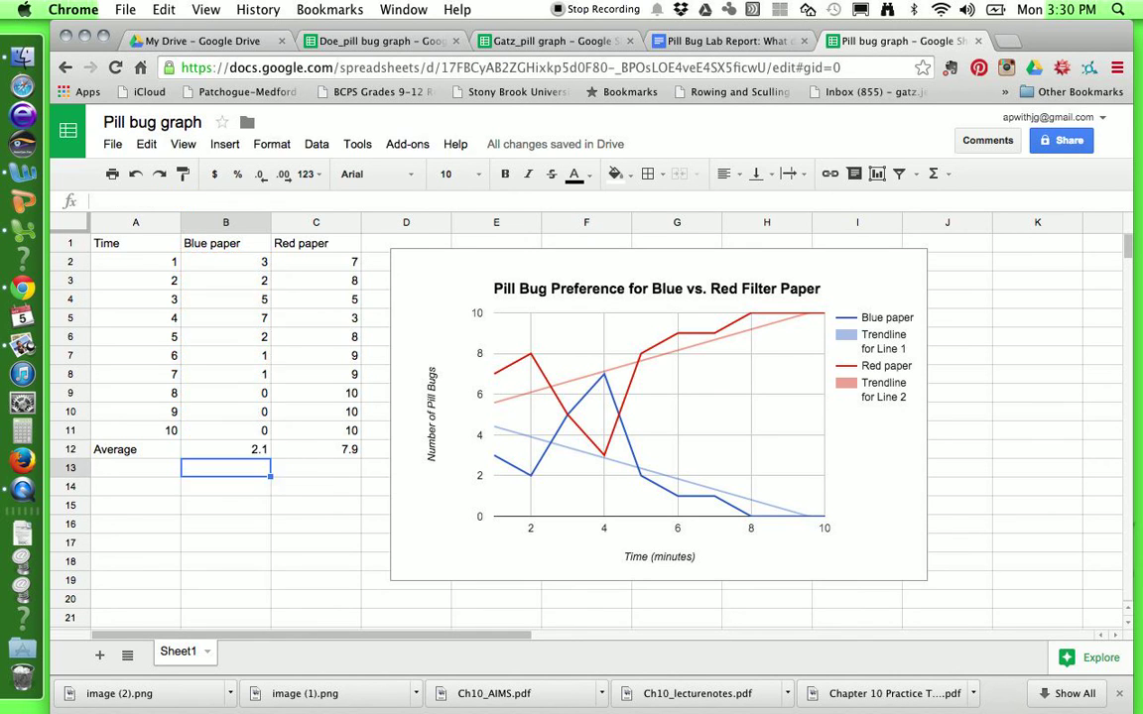
- Clear the Red paper average in C12 and refill it by extending the AVERAGE formula from B12 across
left_click(255, 451)
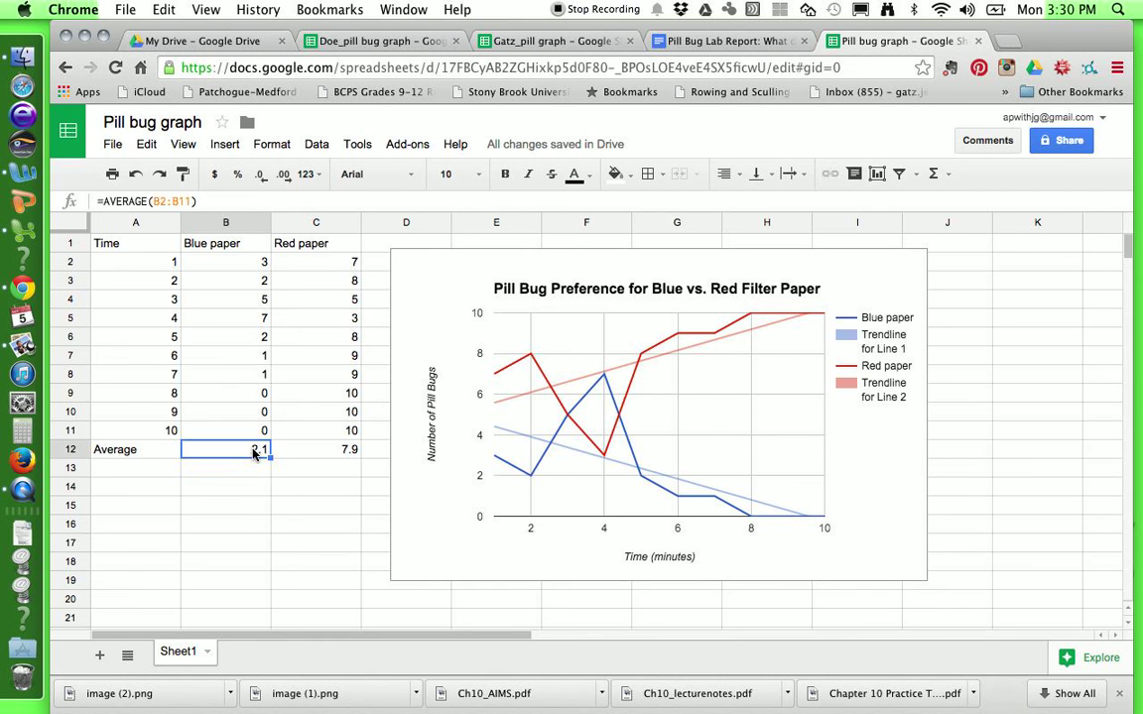
left_click(344, 454)
key("Delete")
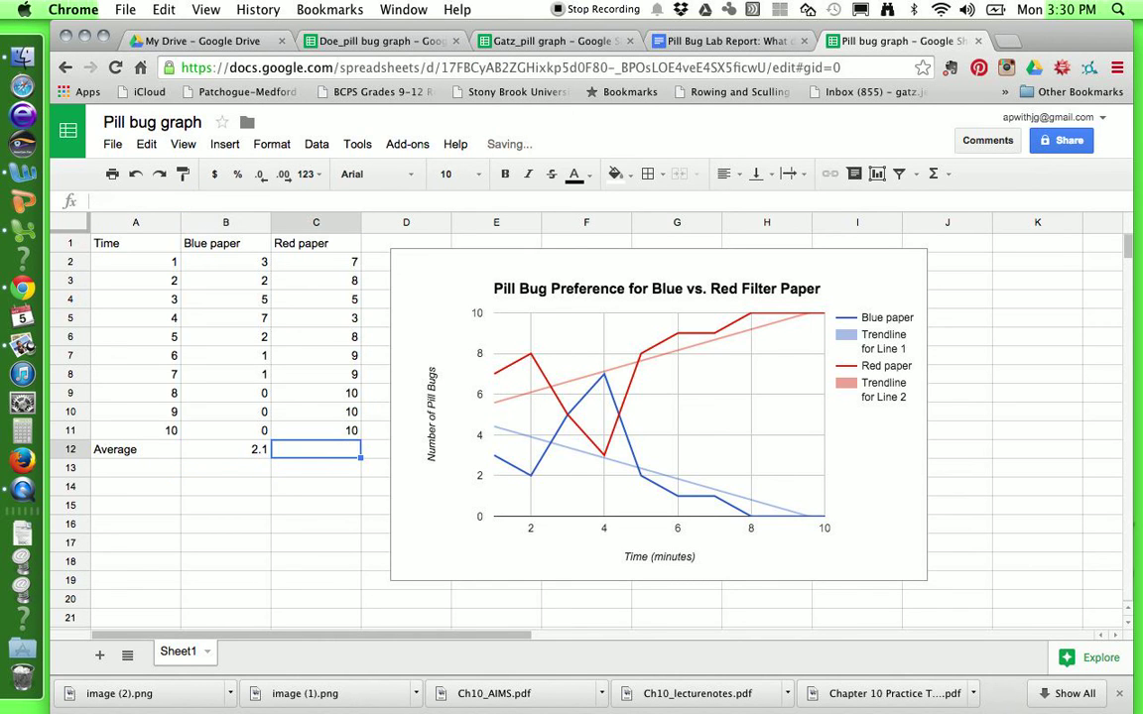
left_click(237, 451)
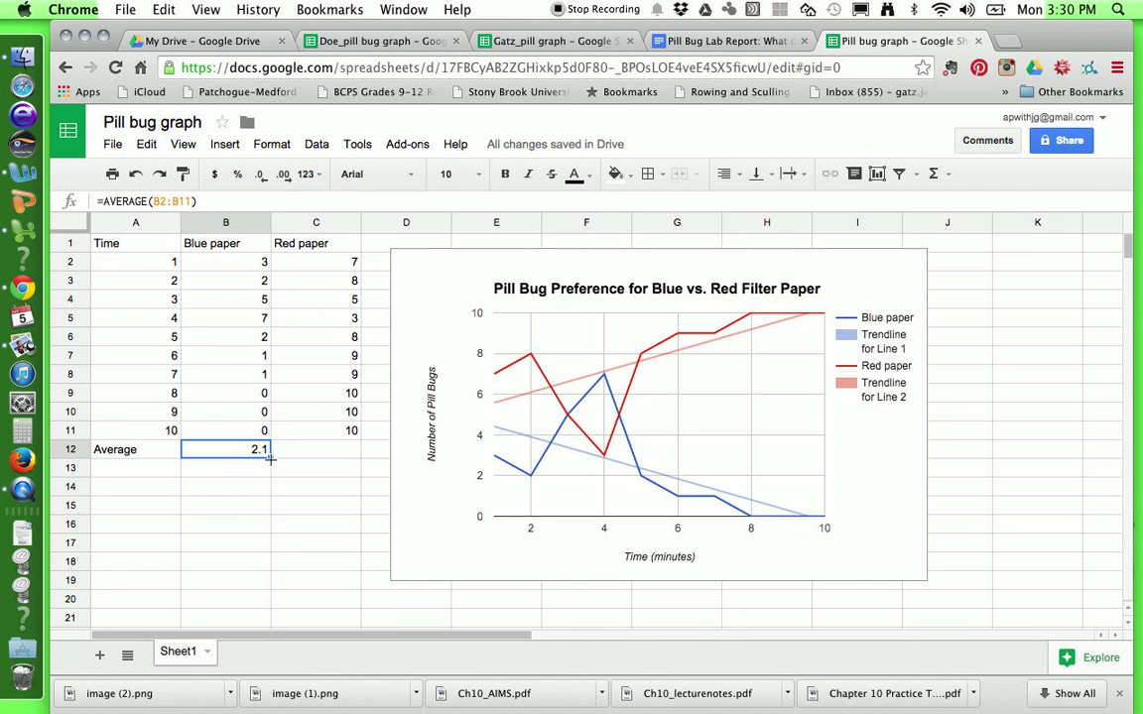
left_click_drag(269, 457, 304, 458)
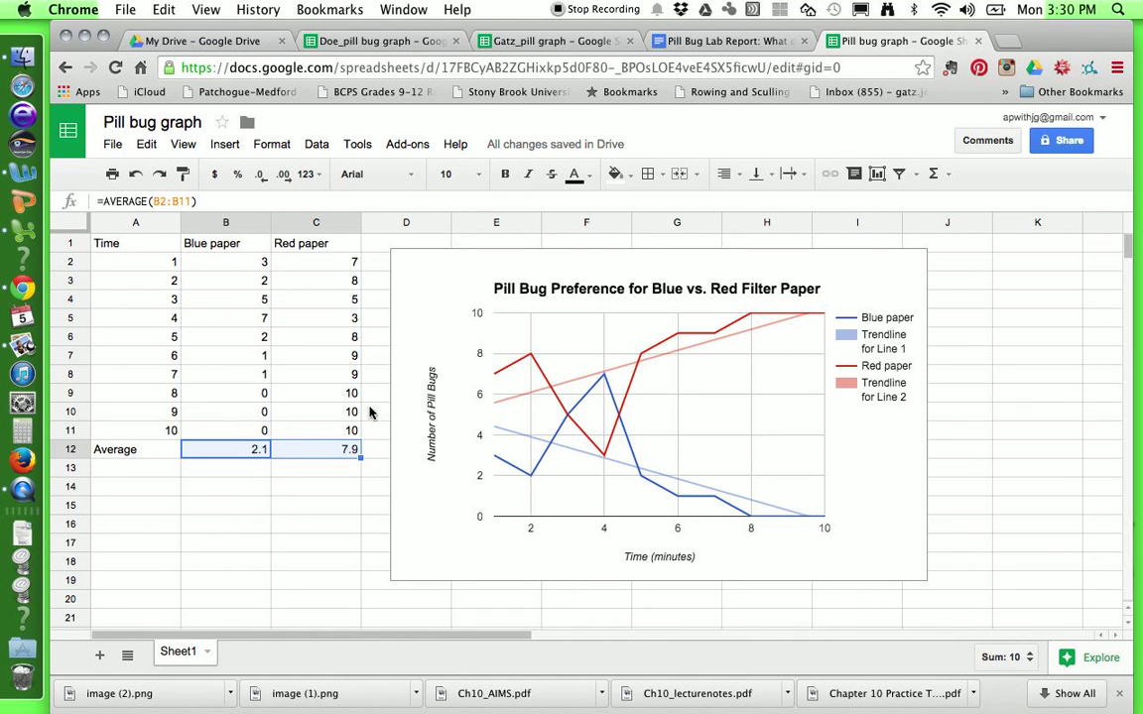
- Delete the existing "Pill Bug Preference for Blue vs. Red Filter Paper" chart from the sheet
left_click(680, 385)
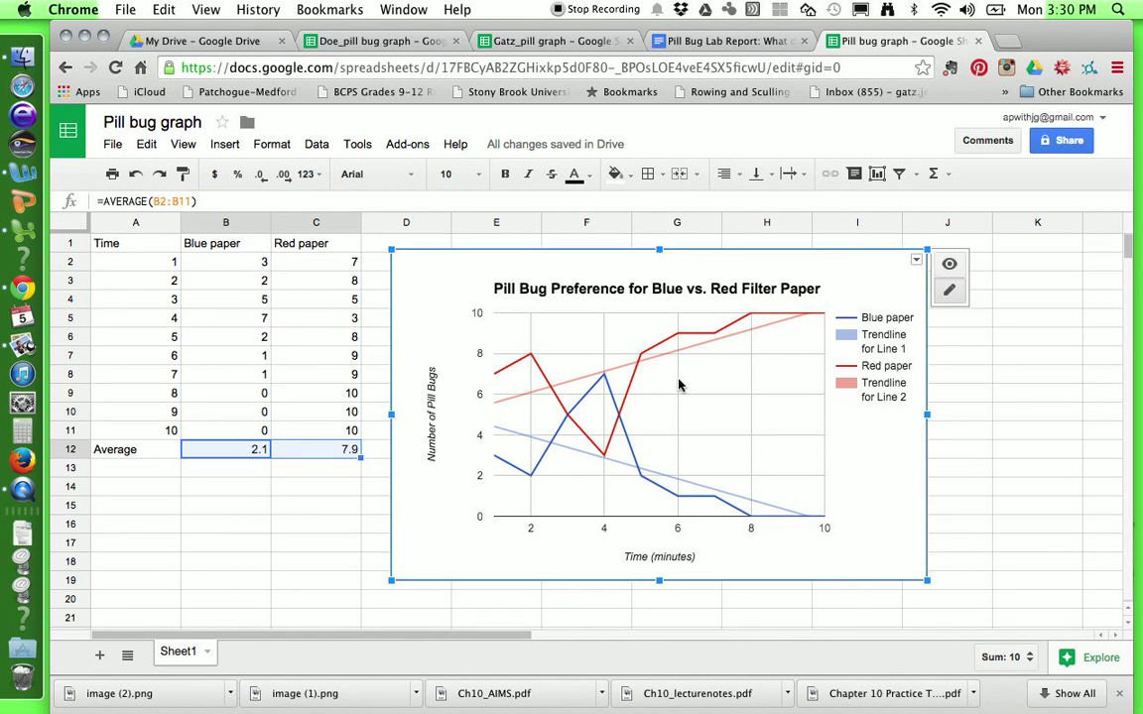
key("BackSpace")
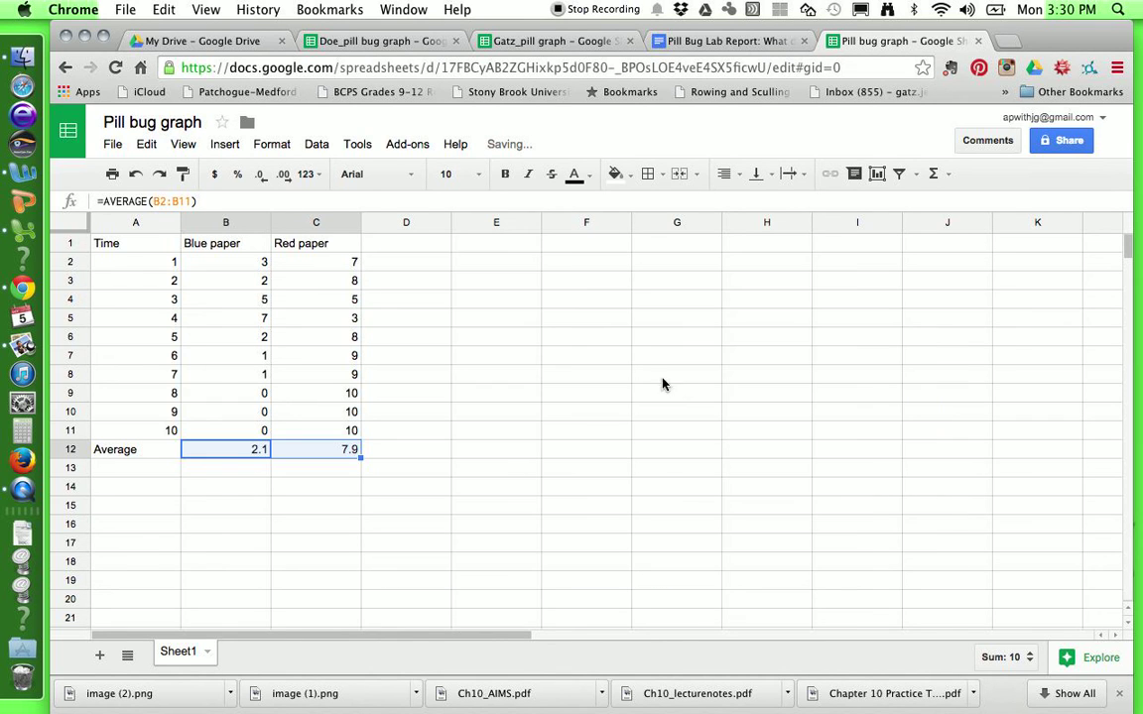
- Insert a line chart of the Time, Blue paper and Red paper data in A1:C11 and place it beside the table
left_click(104, 246)
left_click_drag(139, 256, 322, 433)
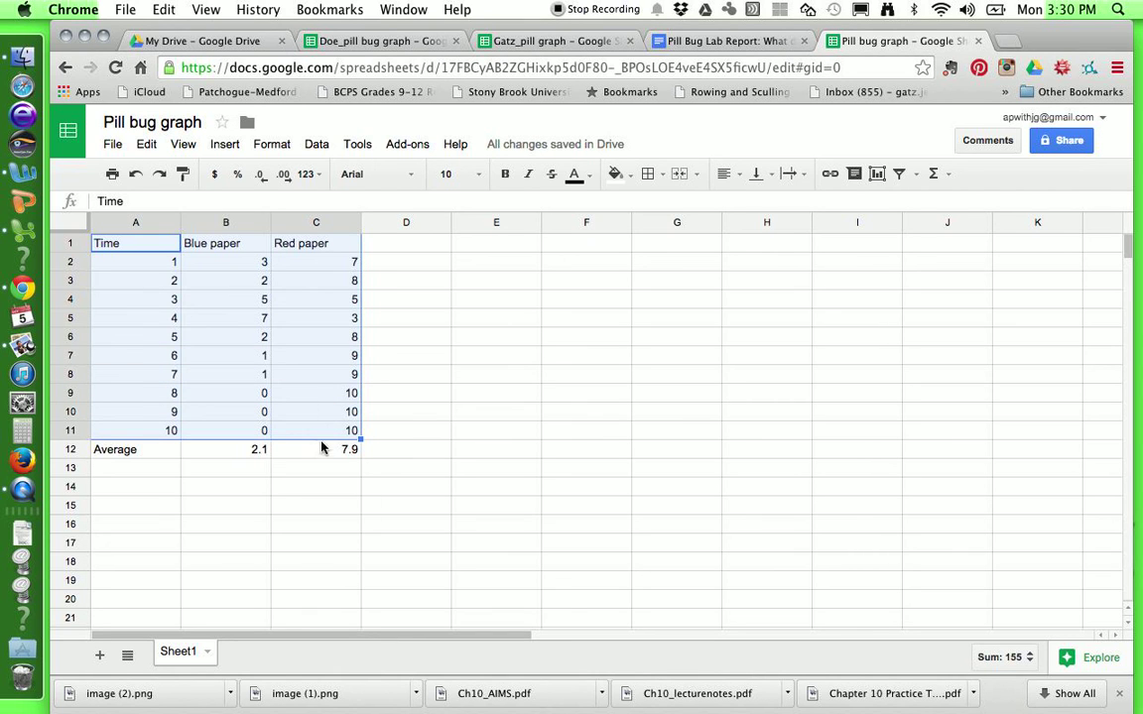
left_click(877, 178)
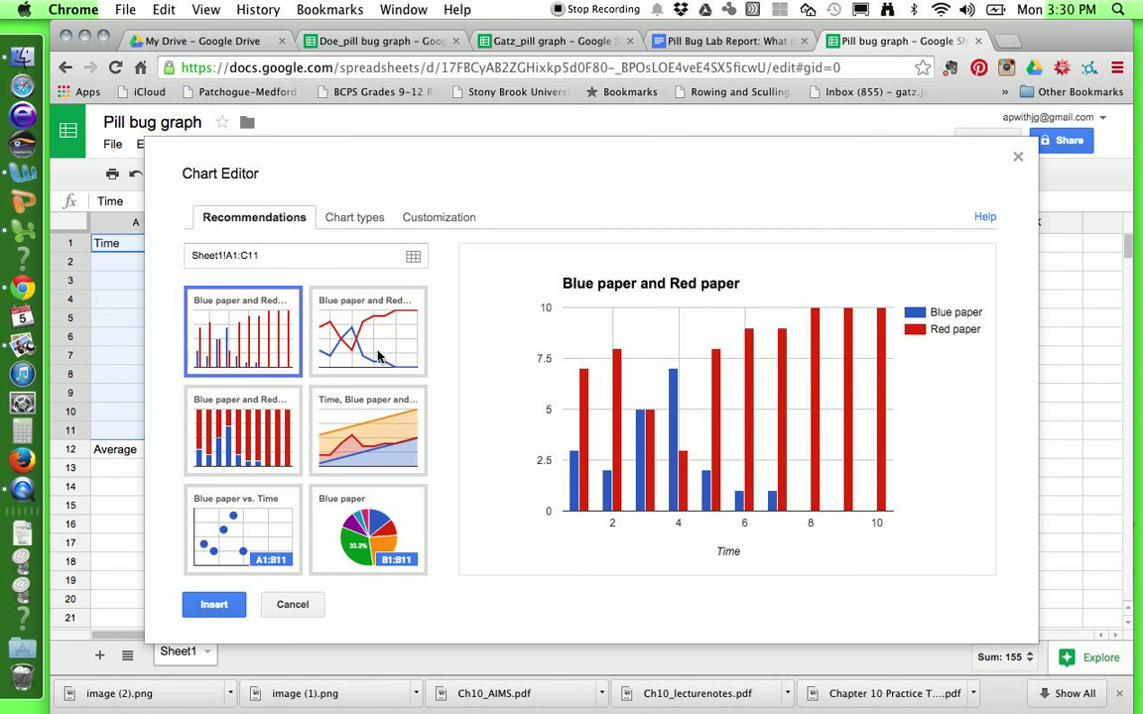
left_click(376, 349)
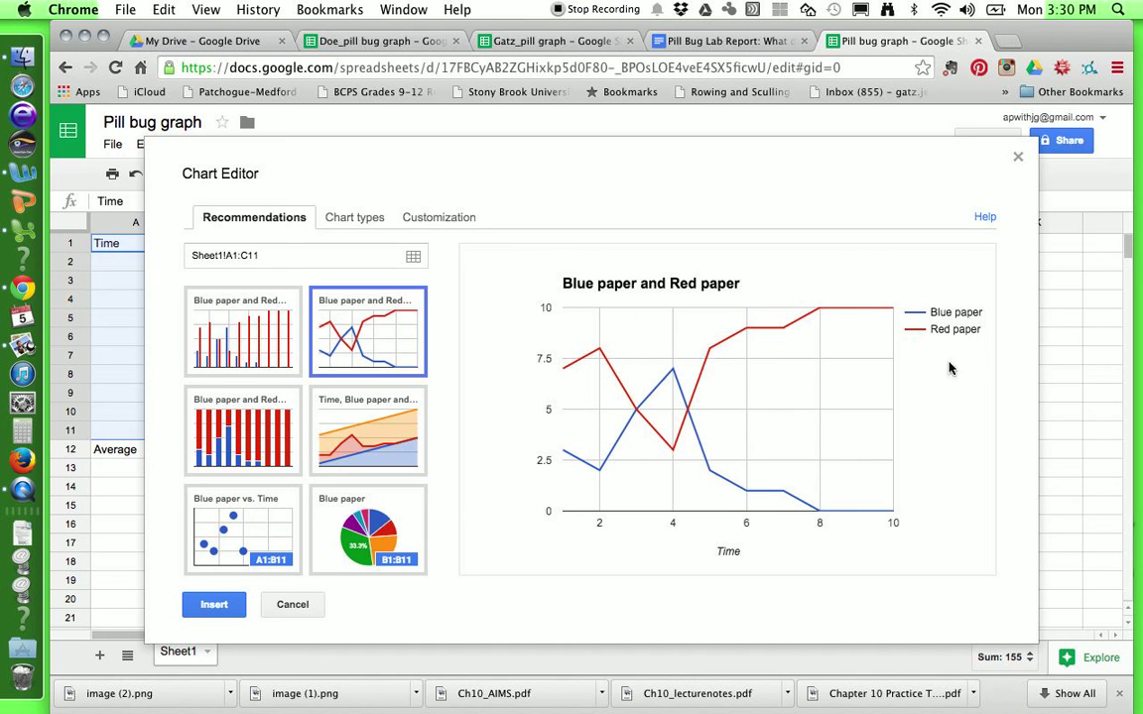
left_click(214, 605)
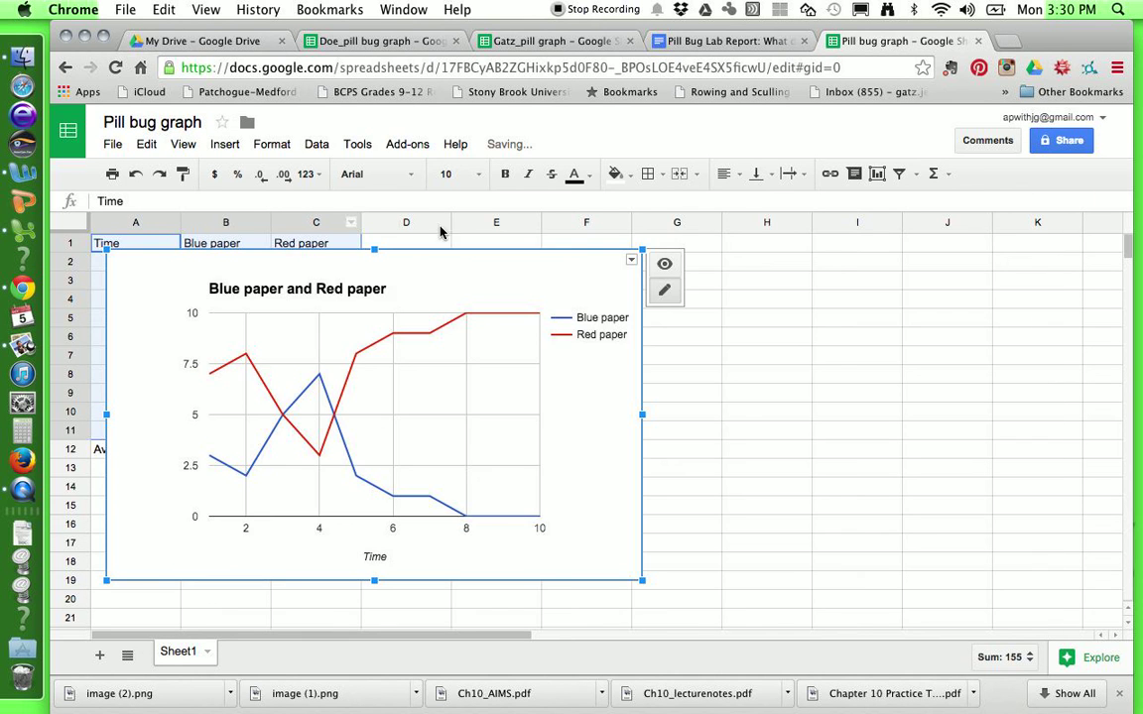
left_click_drag(536, 278, 650, 281)
left_click_drag(744, 264, 718, 264)
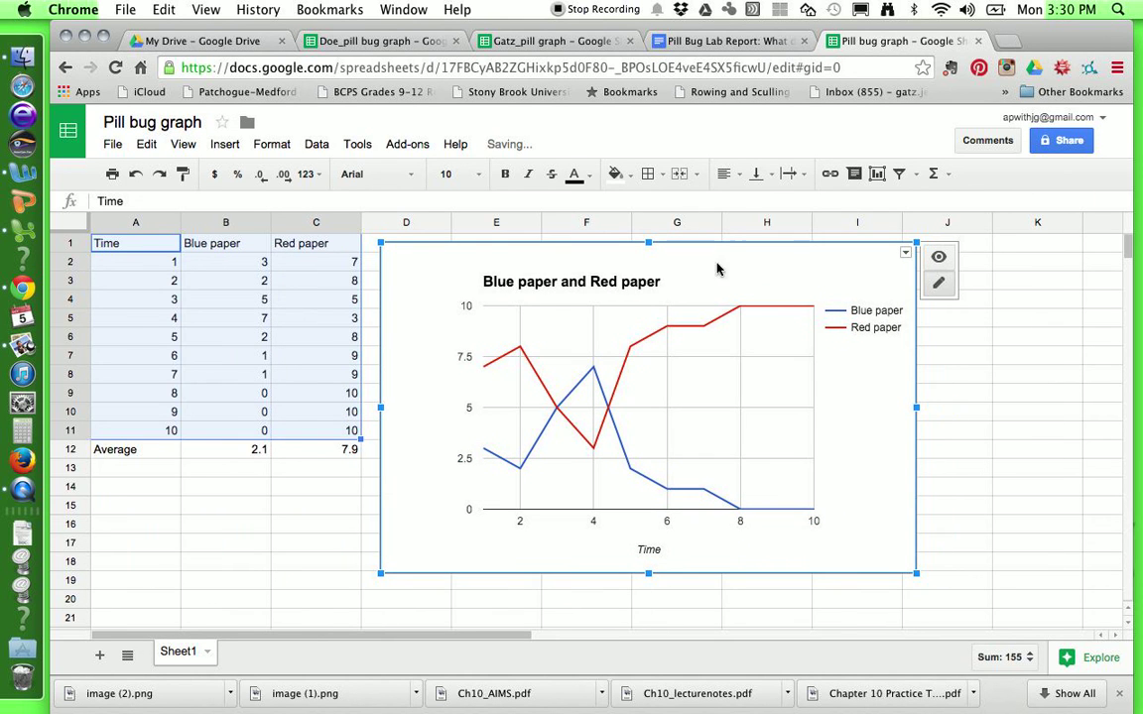
- Change the chart title to "Pill bug preference for red vs blue filter paper" in the chart's advanced settings
left_click(906, 253)
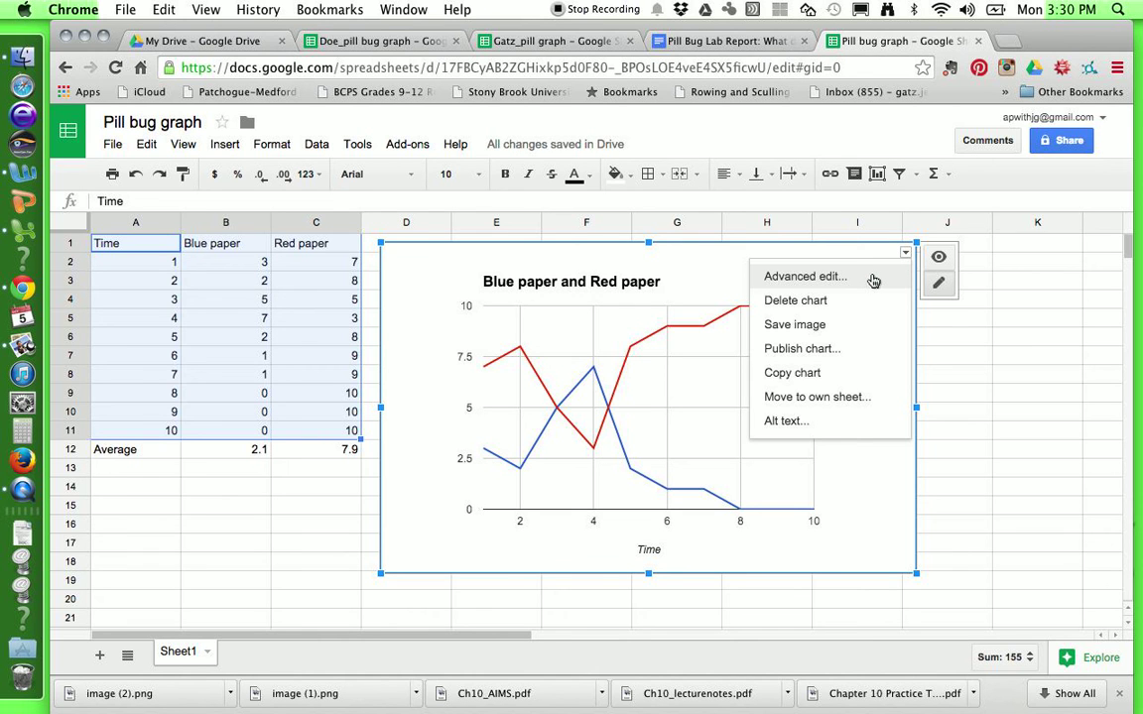
left_click(874, 279)
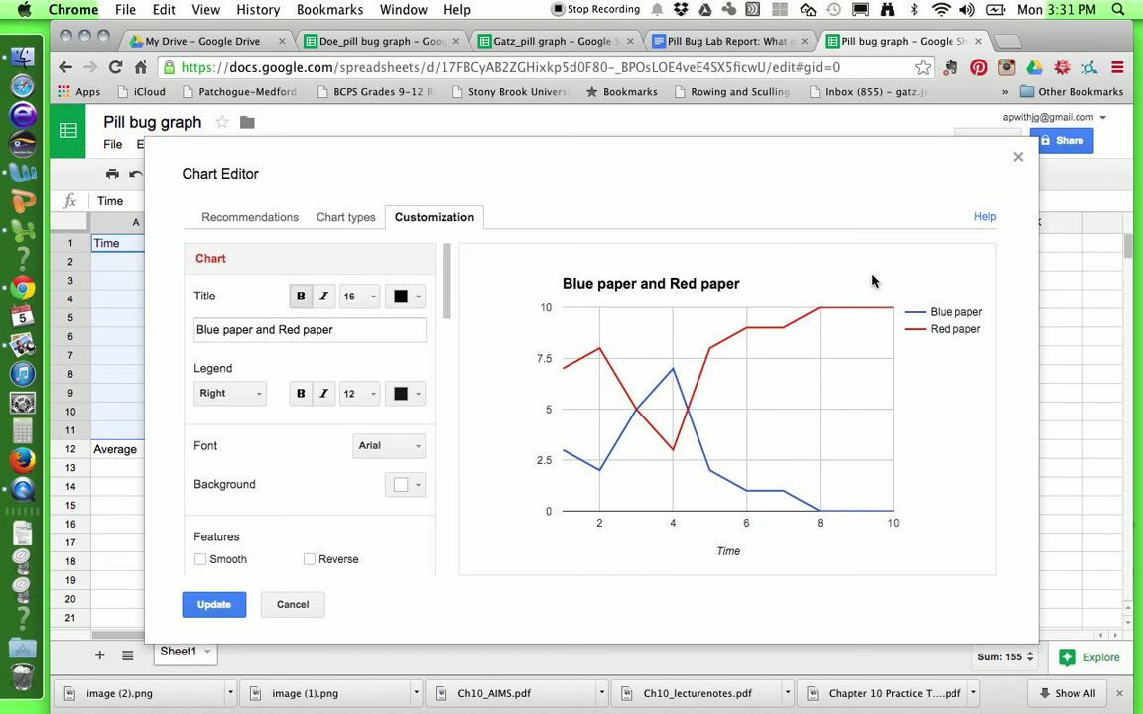
left_click_drag(339, 330, 146, 325)
type("Pu")
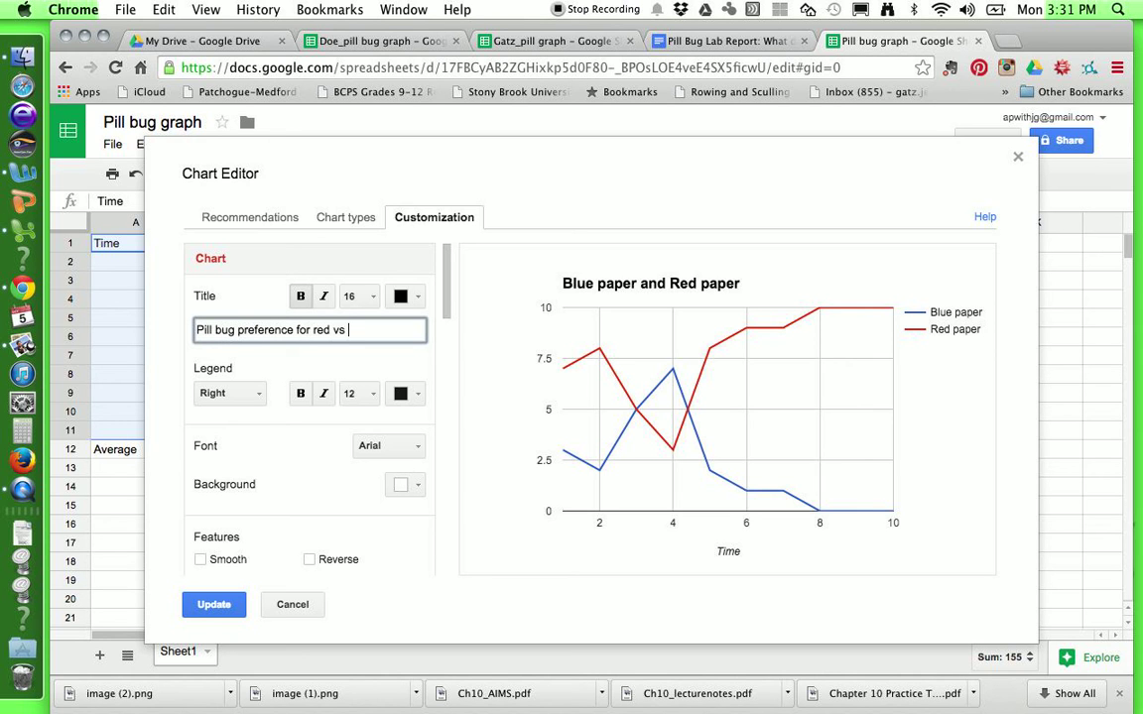
type("paper")
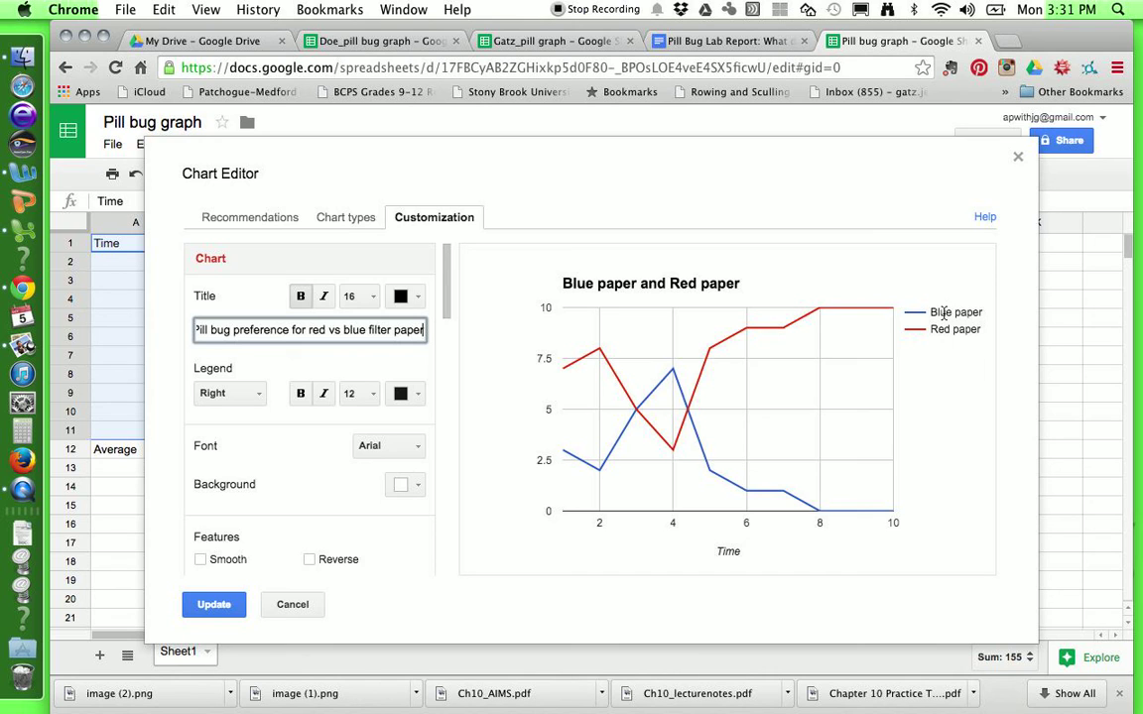
scroll(202, 509, "down", 2)
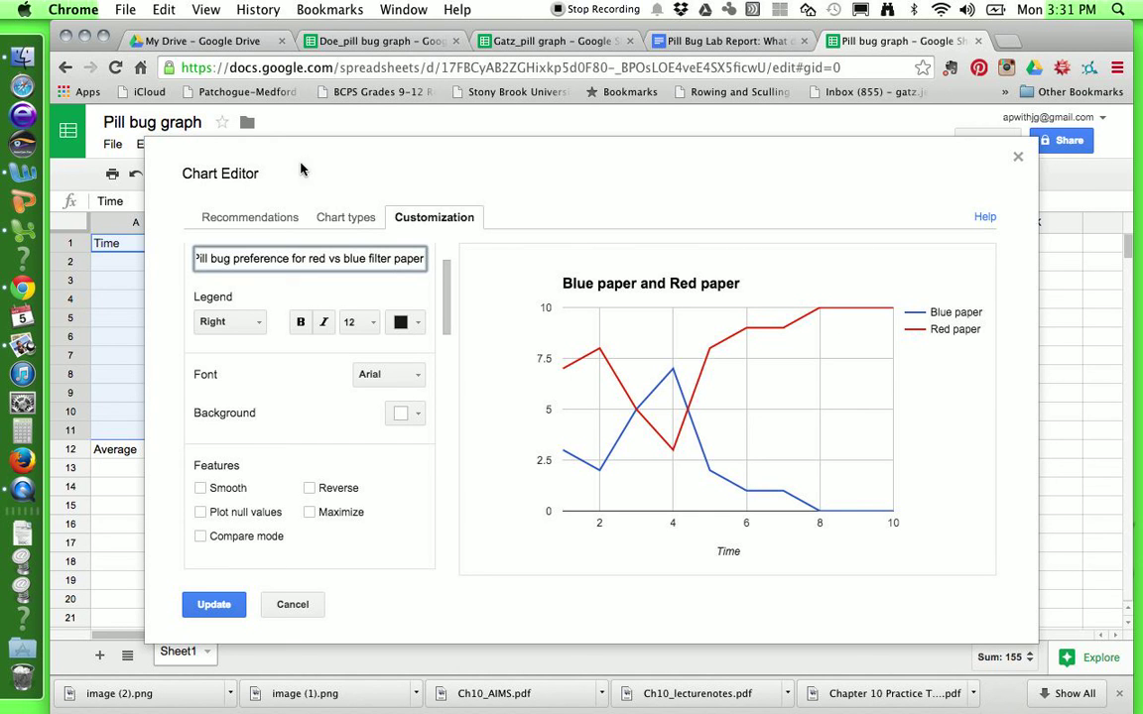
left_click_drag(270, 140, 682, 183)
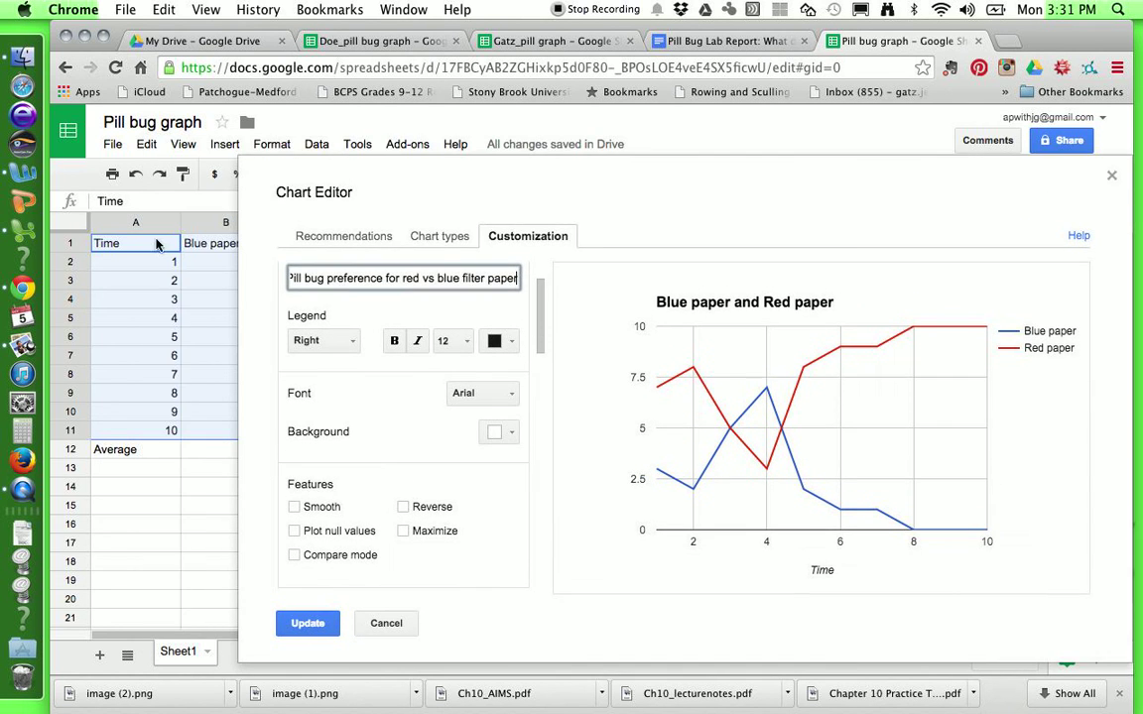
left_click(211, 243)
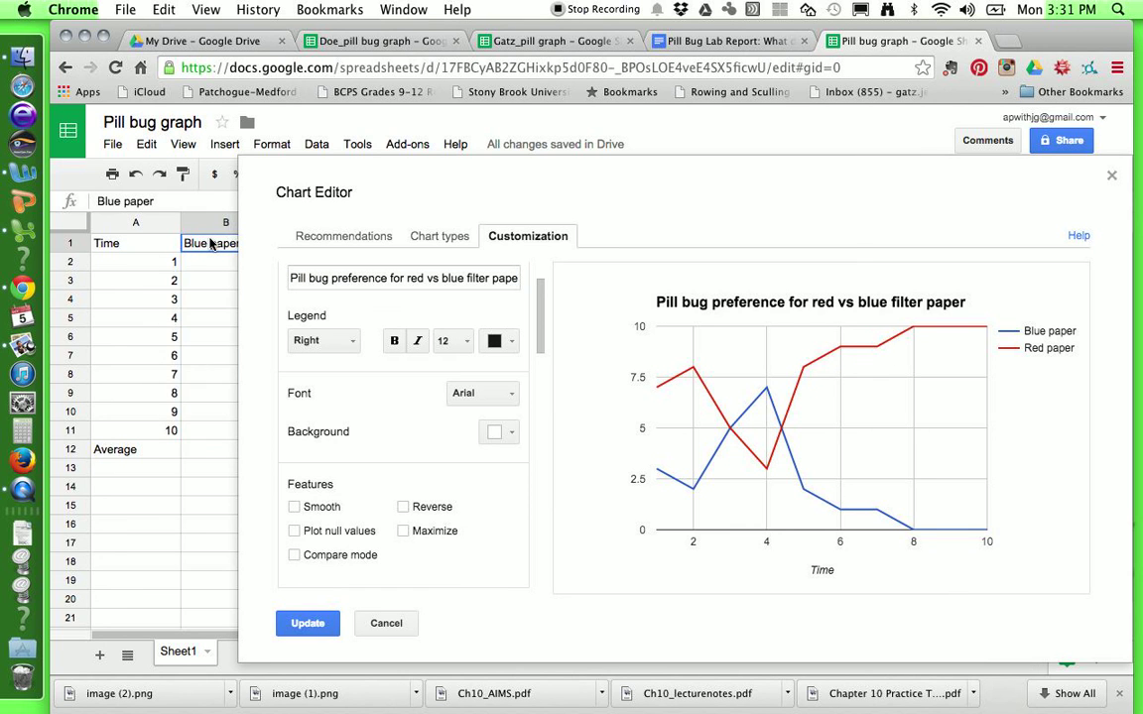
left_click_drag(558, 193, 416, 190)
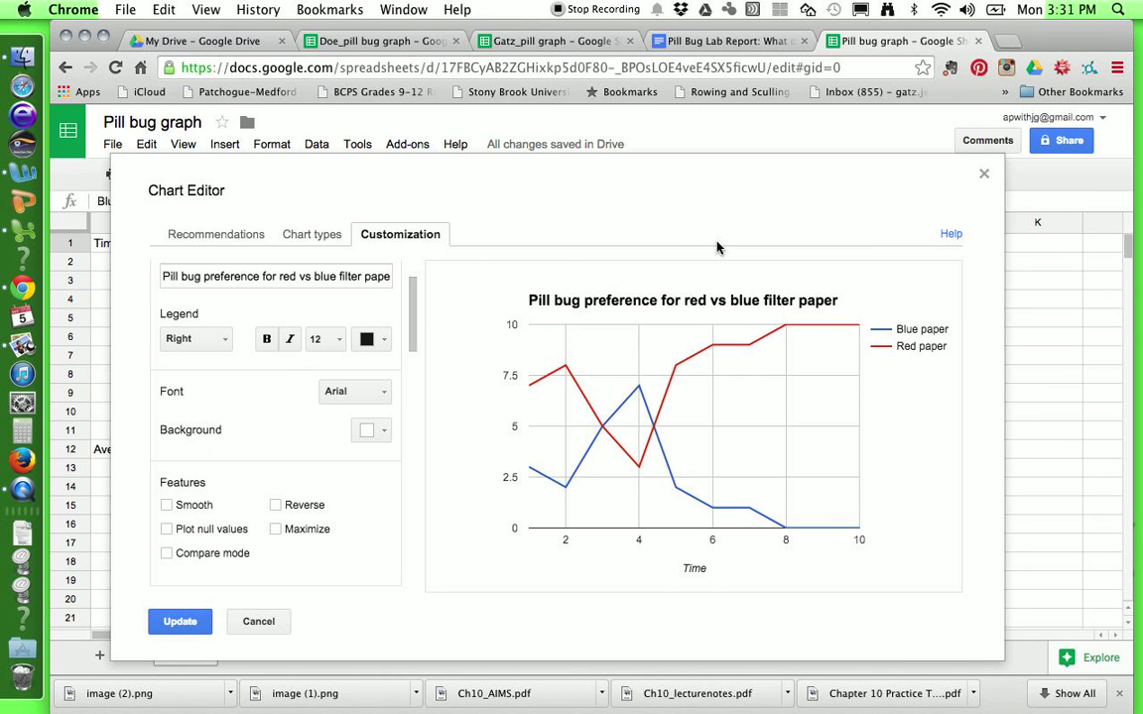
- Set the chart's horizontal axis title to "Time (minutes)"
scroll(253, 467, "down", 1)
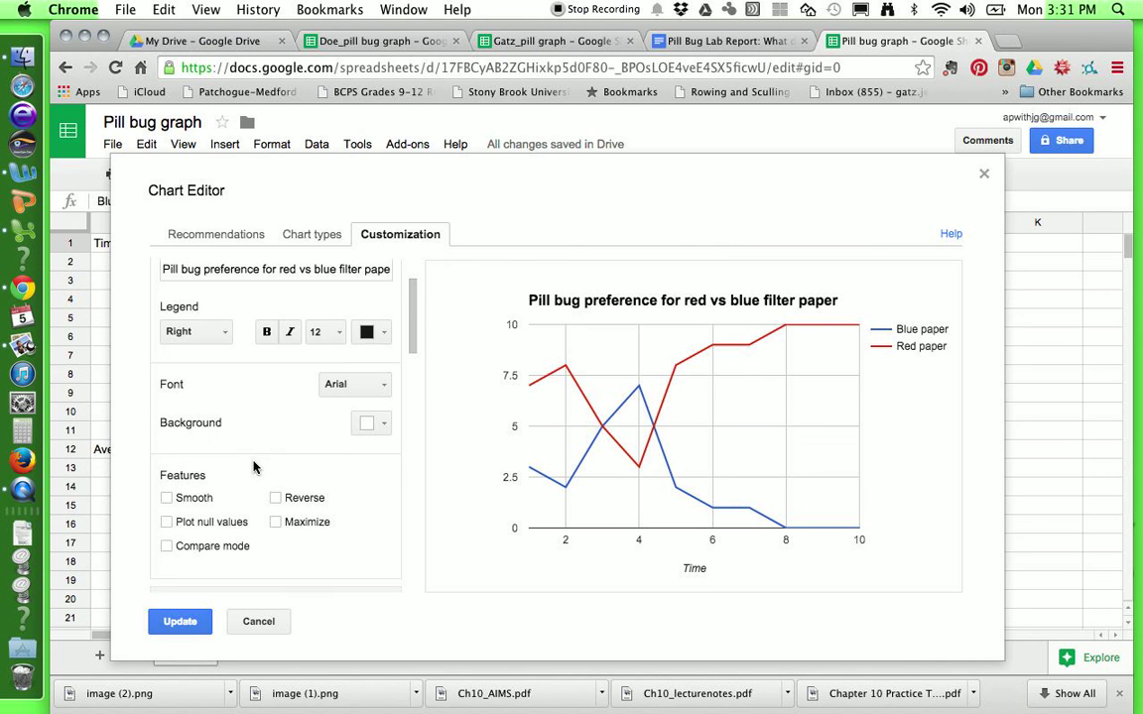
scroll(253, 468, "down", 10)
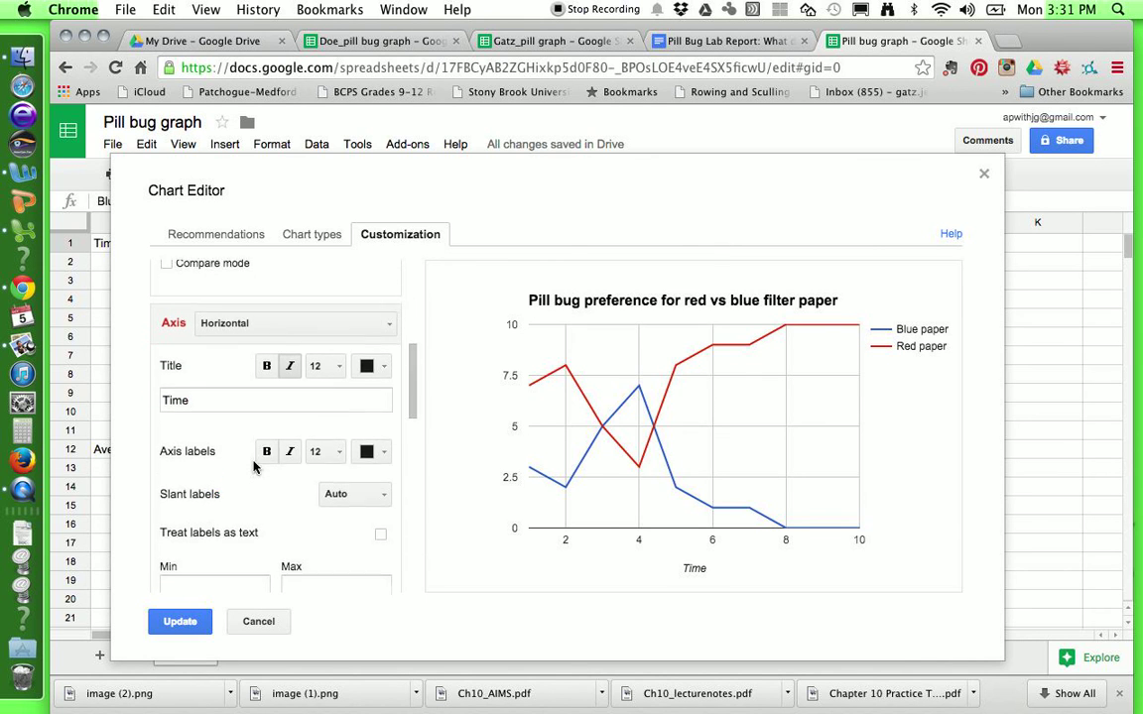
left_click(214, 399)
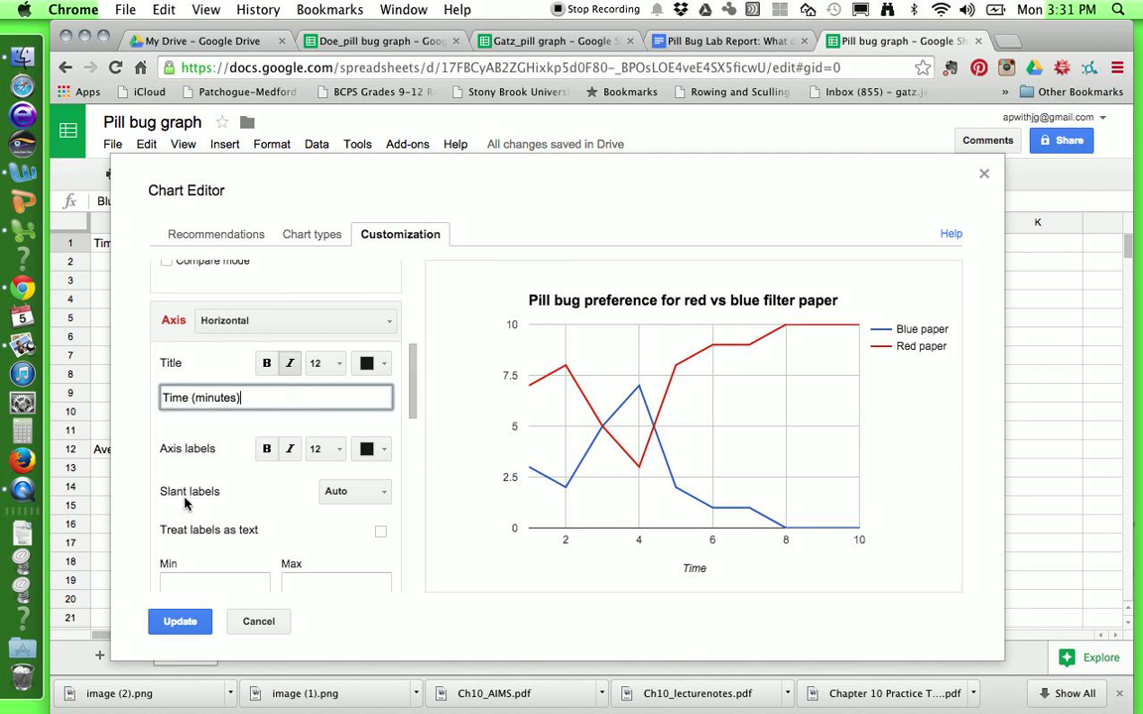
- Try slanting the horizontal axis labels at 30° and return the slant to Auto
scroll(203, 486, "down", 3)
scroll(207, 488, "down", 1)
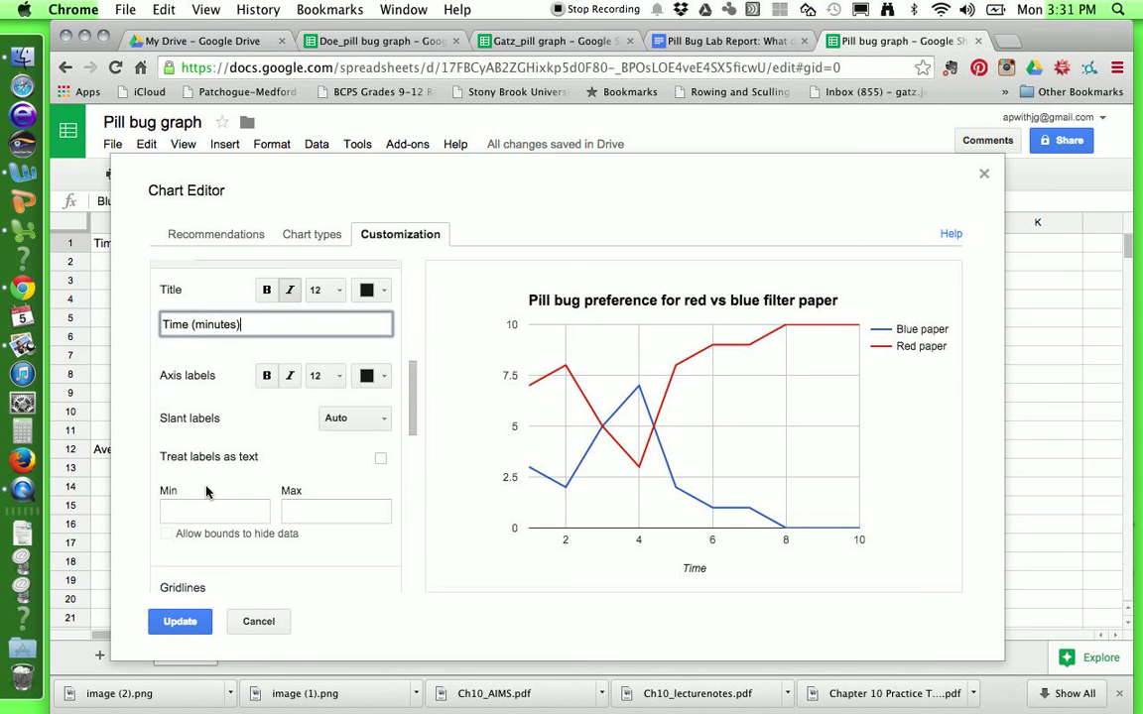
left_click(384, 421)
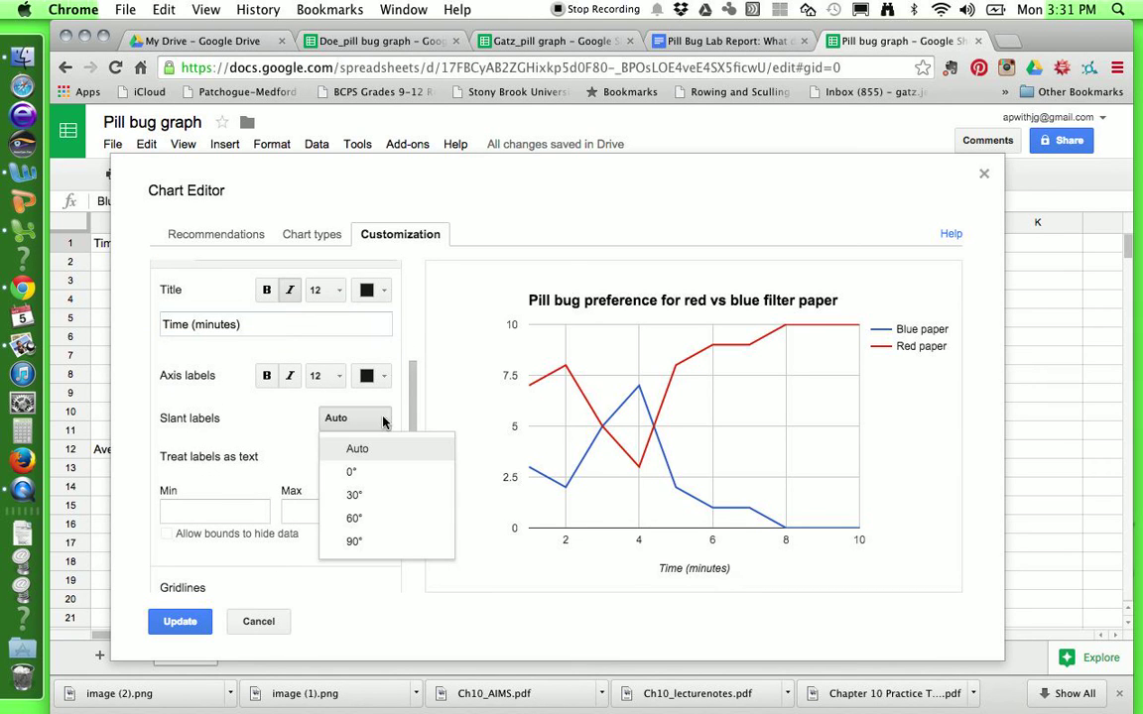
left_click(375, 499)
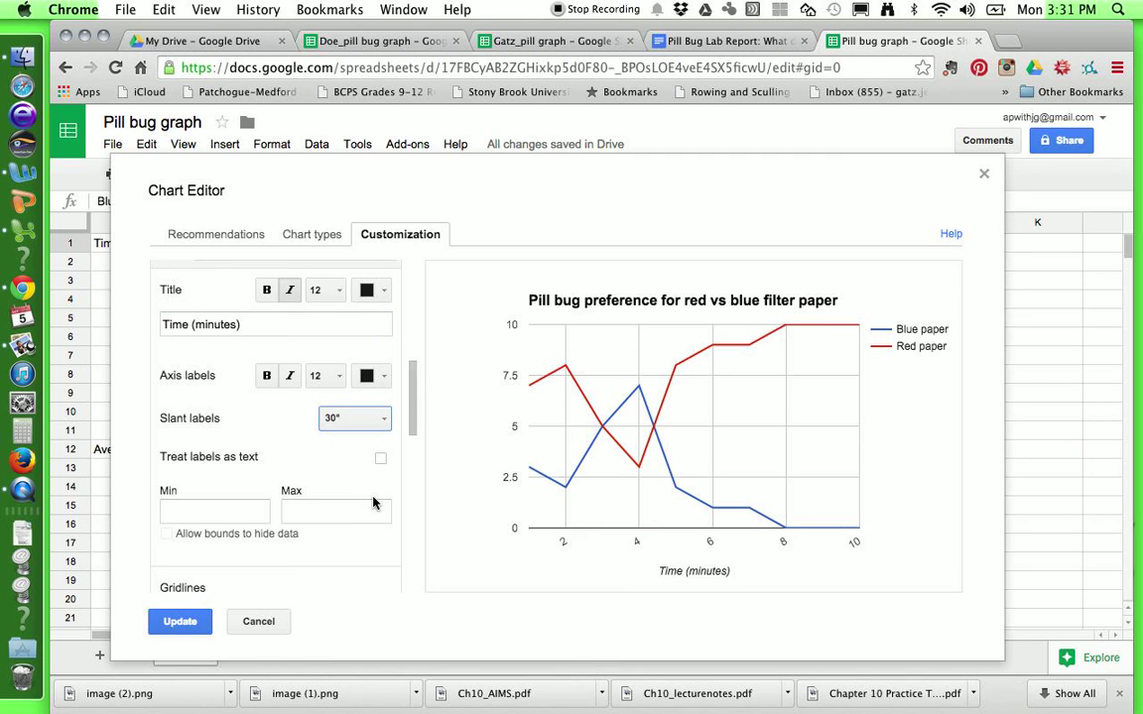
left_click(343, 418)
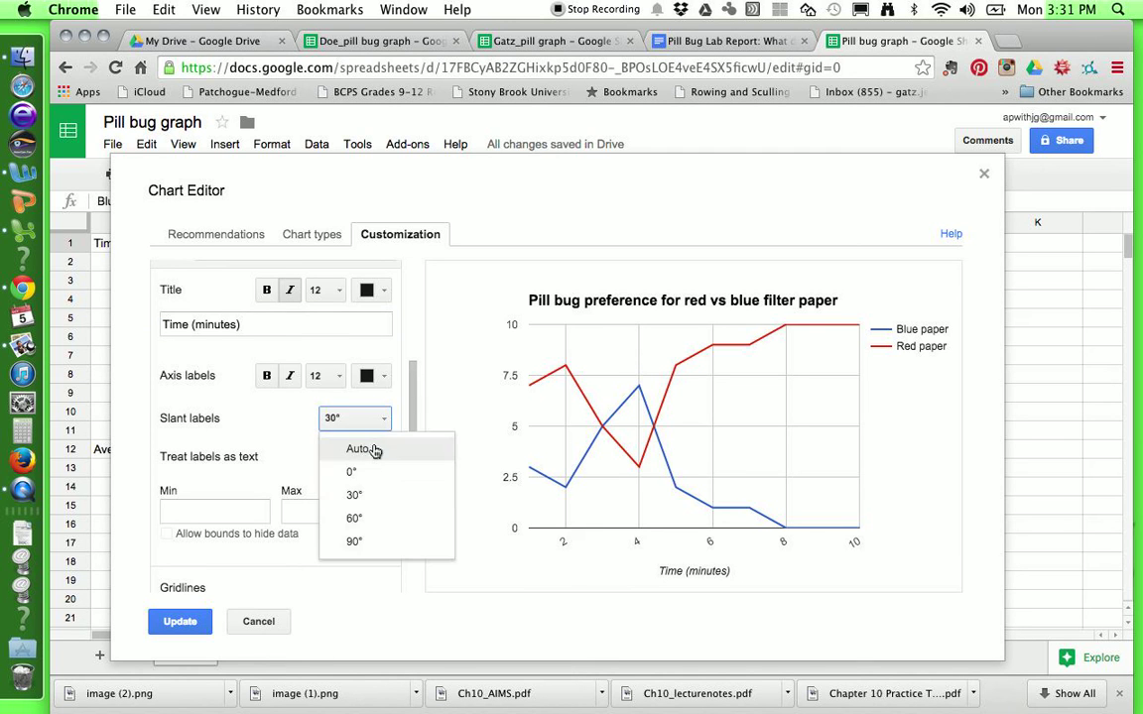
left_click(372, 452)
- Try treating the horizontal axis labels as text and turn the option back off
scroll(276, 464, "down", 3)
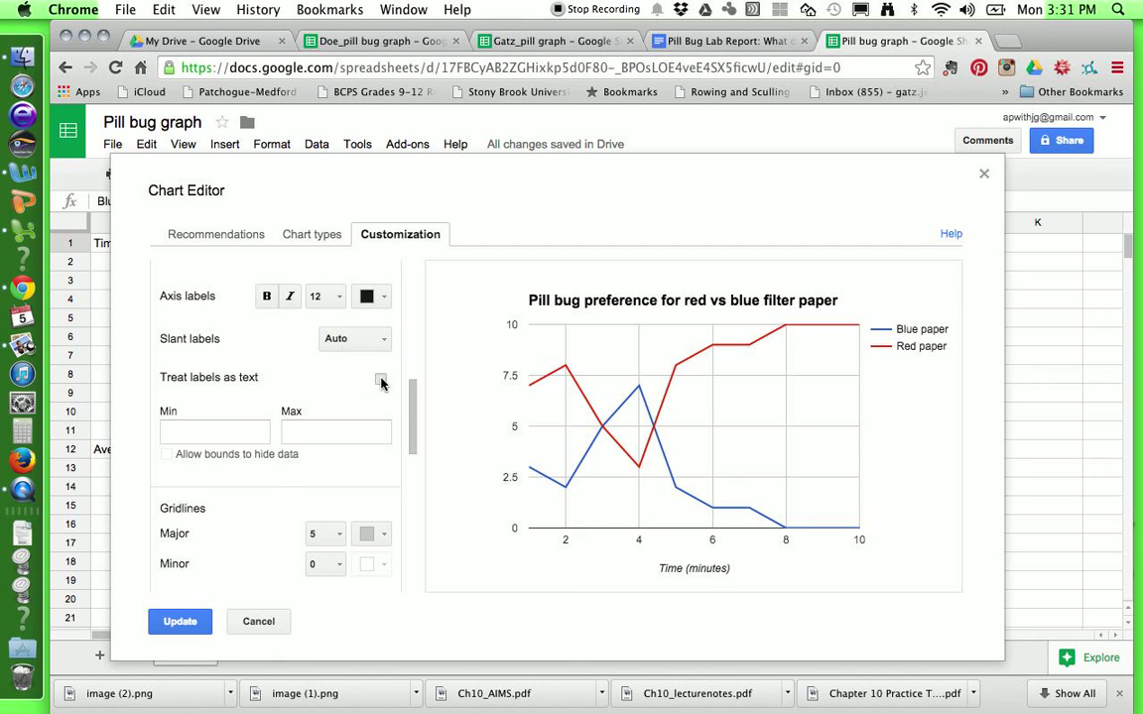
left_click(381, 382)
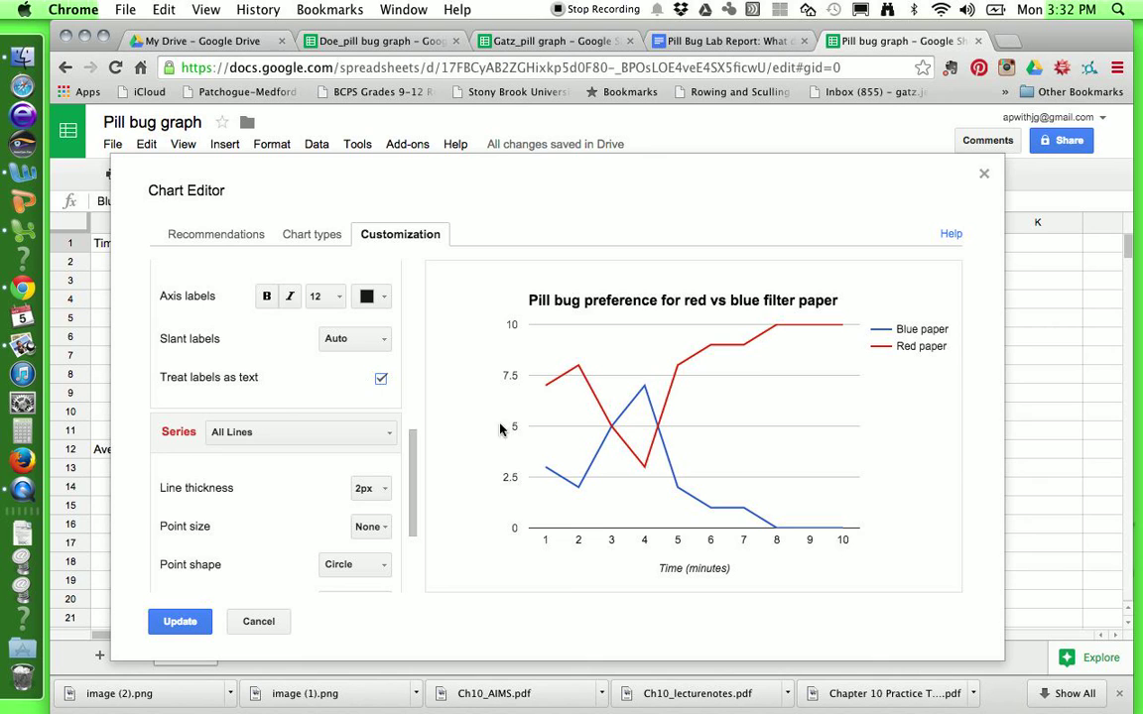
left_click(381, 381)
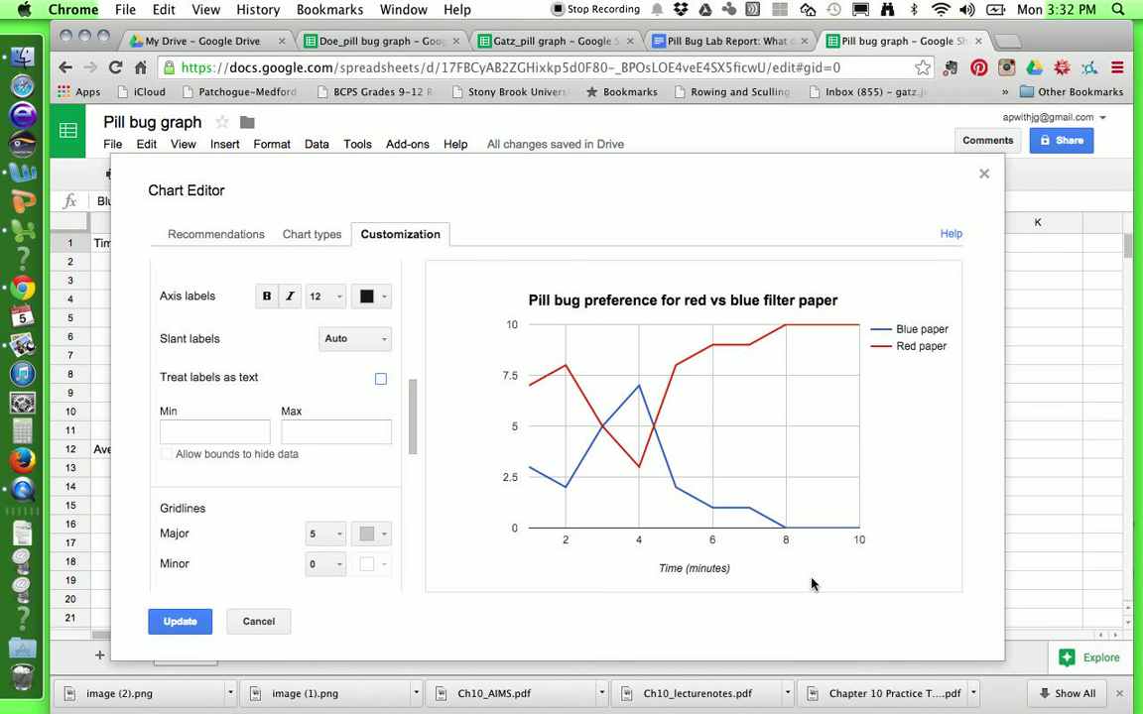
left_click(220, 434)
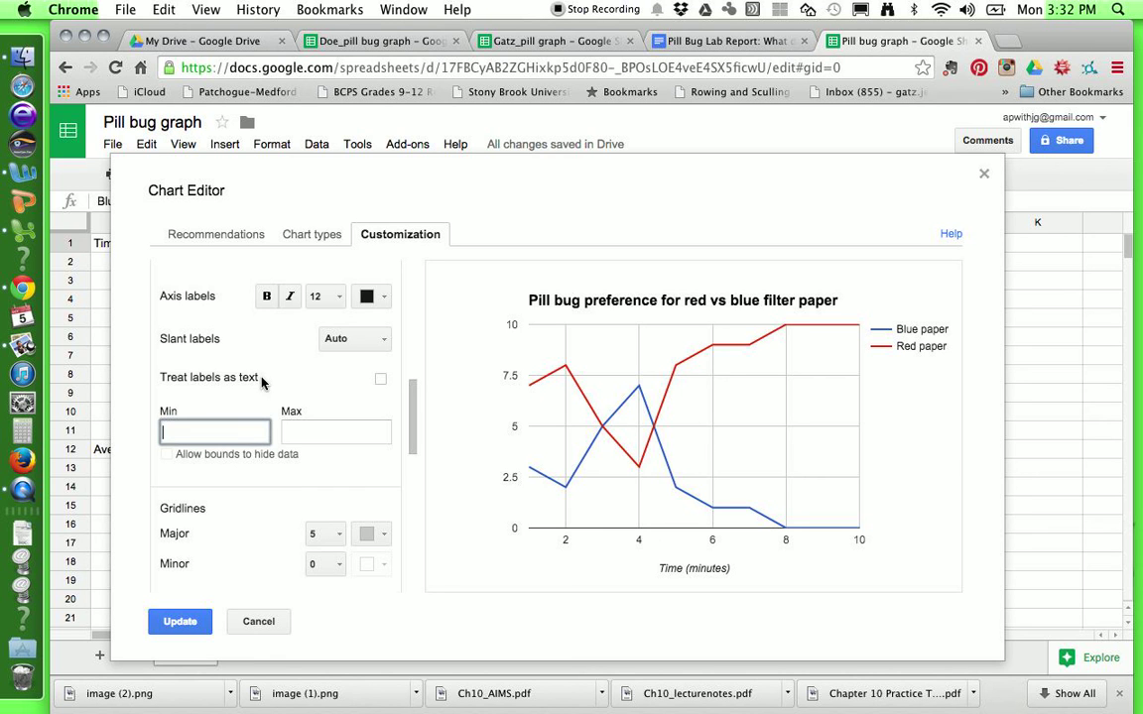
- Title the chart's left vertical axis "Number of Pill Bugs"
scroll(262, 383, "up", 3)
scroll(262, 383, "up", 3)
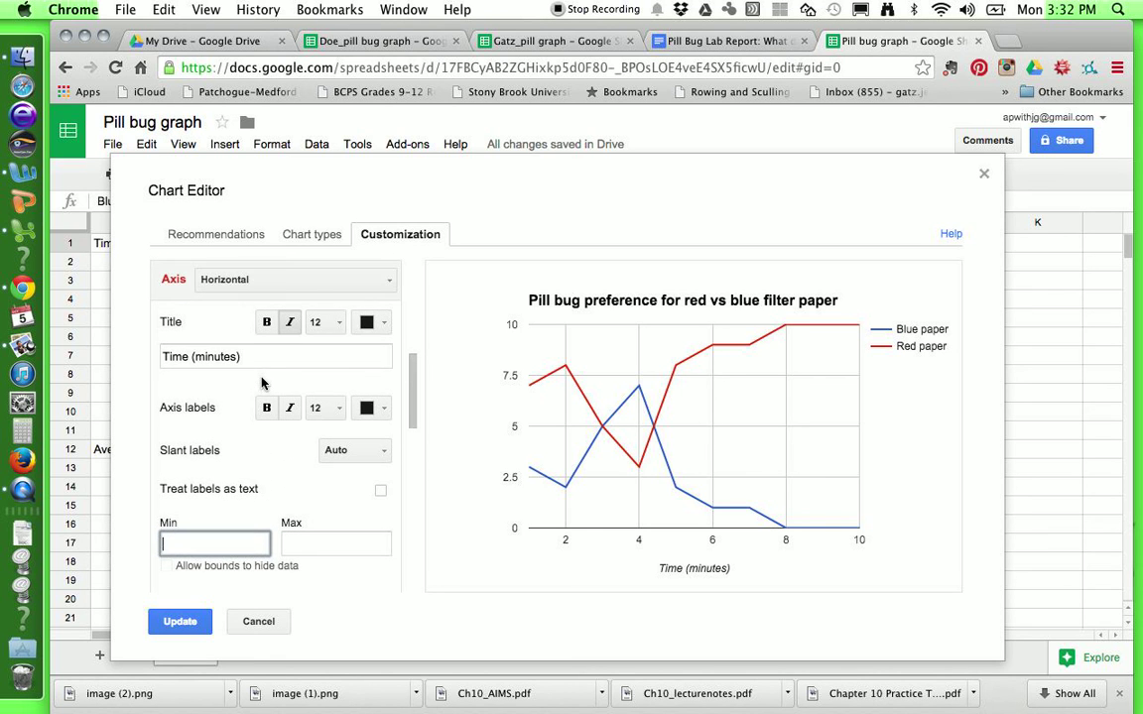
left_click(386, 281)
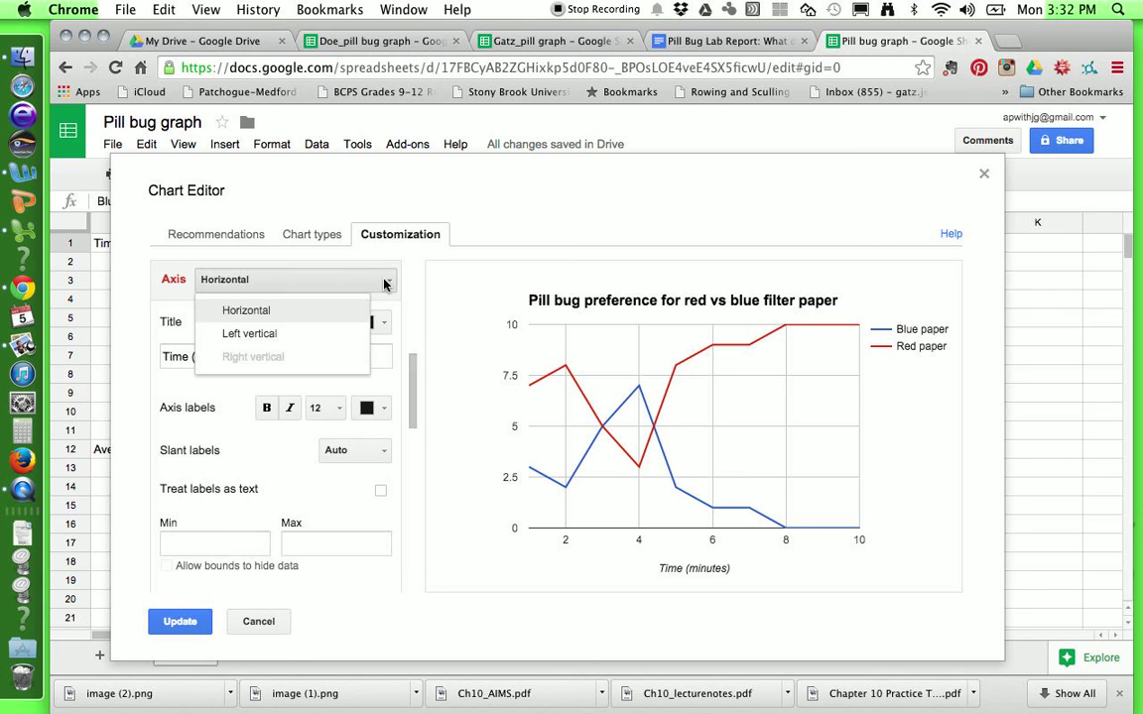
left_click(345, 337)
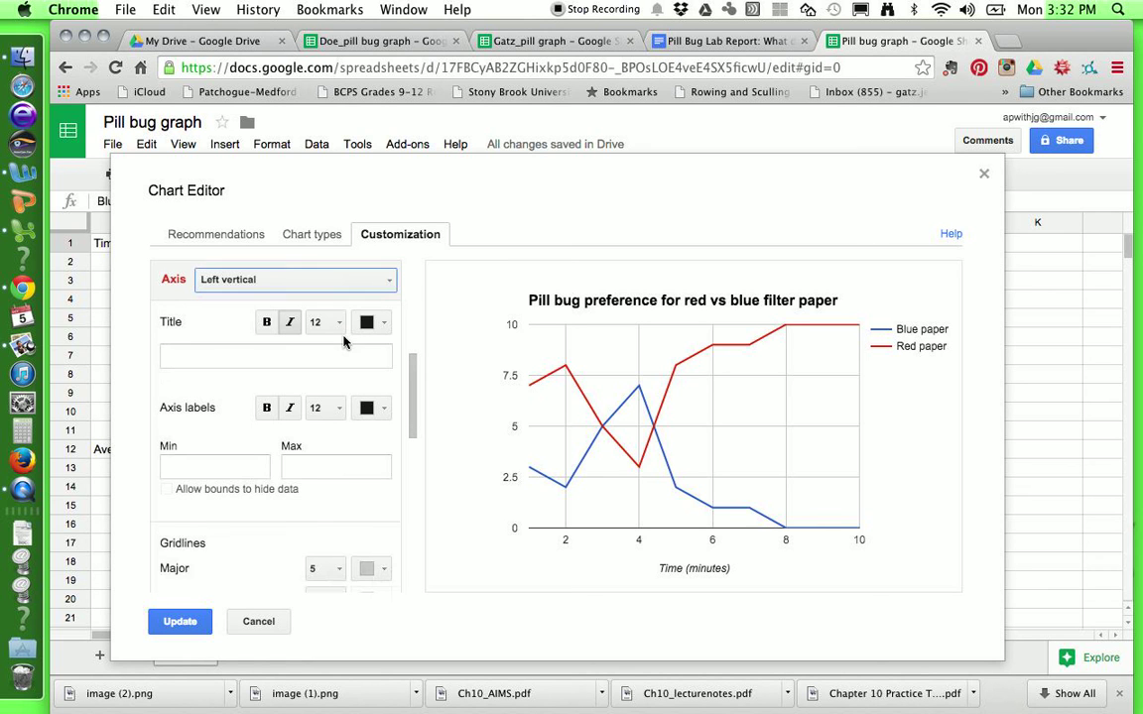
left_click(270, 353)
type("Number of Pill Bugs")
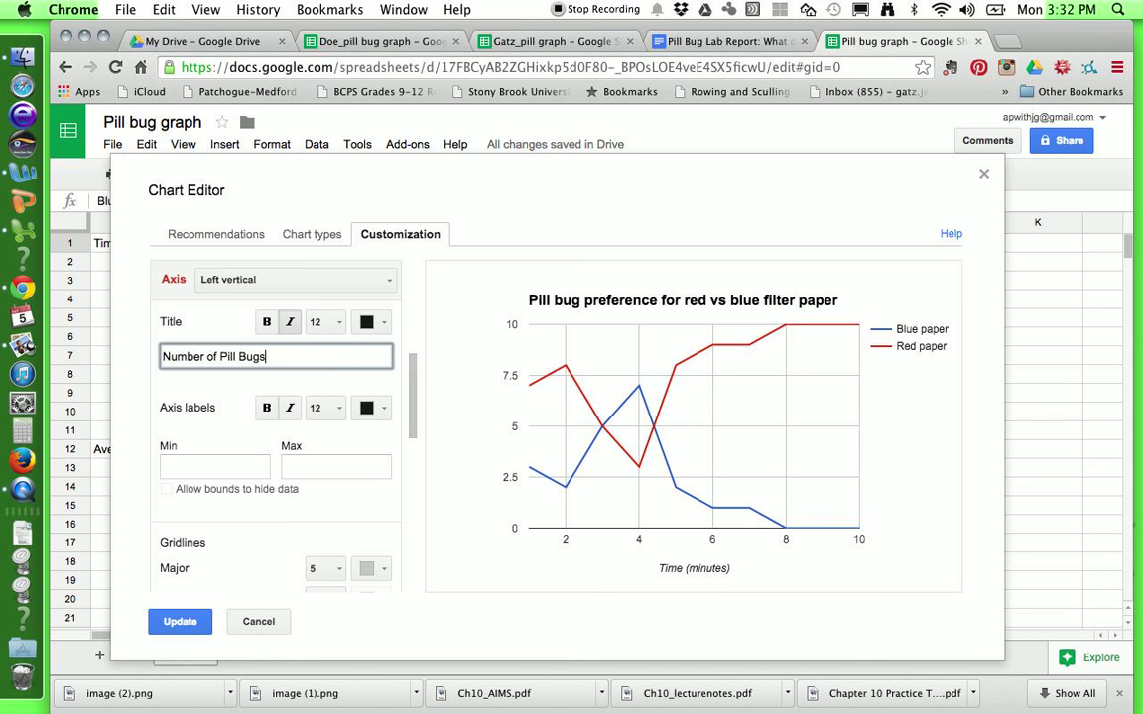
- Set the left vertical axis range to a minimum of 0 and a maximum of 10, and apply the chart changes
left_click(222, 466)
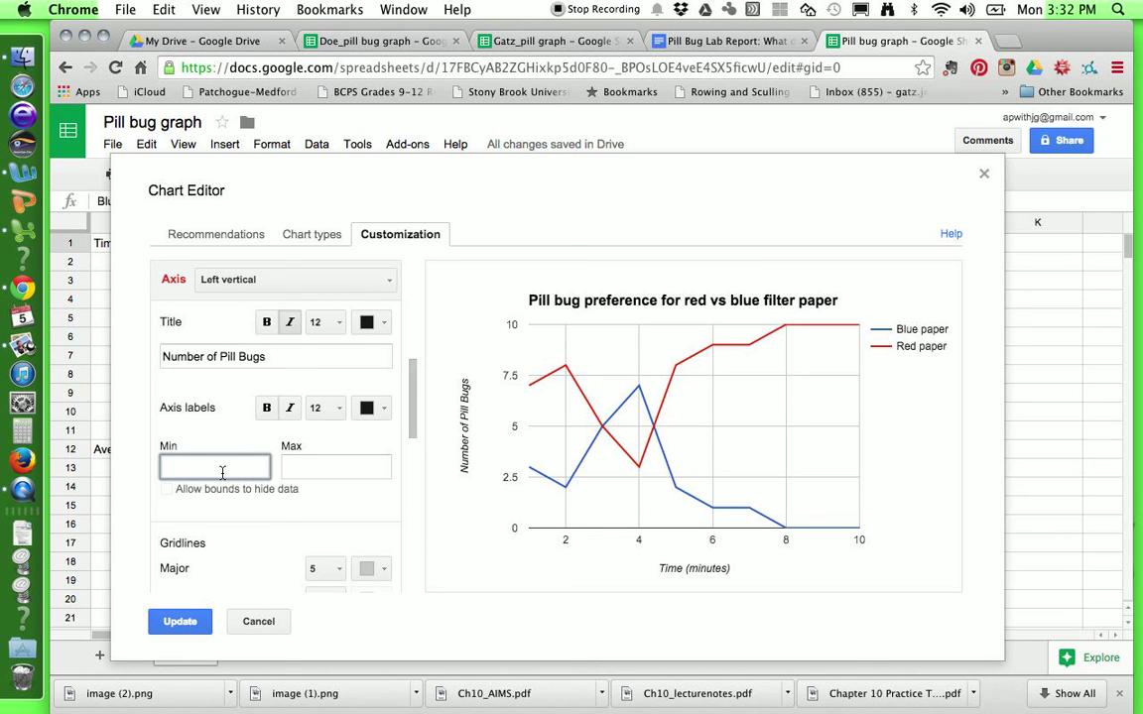
type("0")
left_click(347, 471)
type("1")
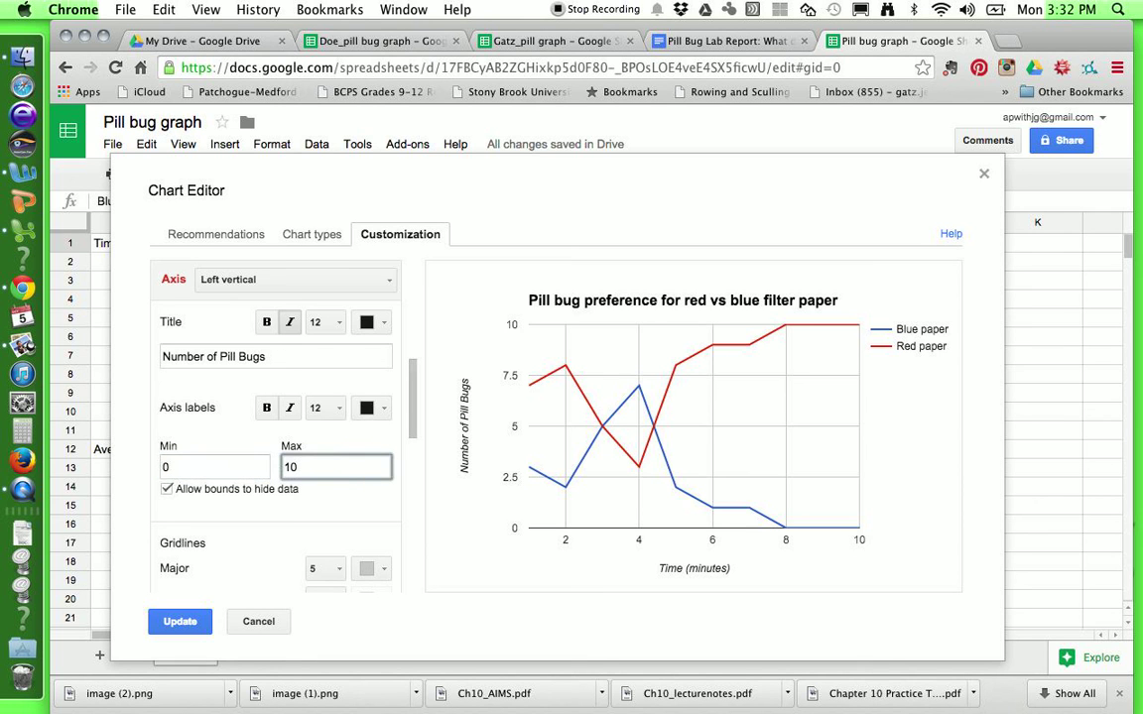
left_click(182, 625)
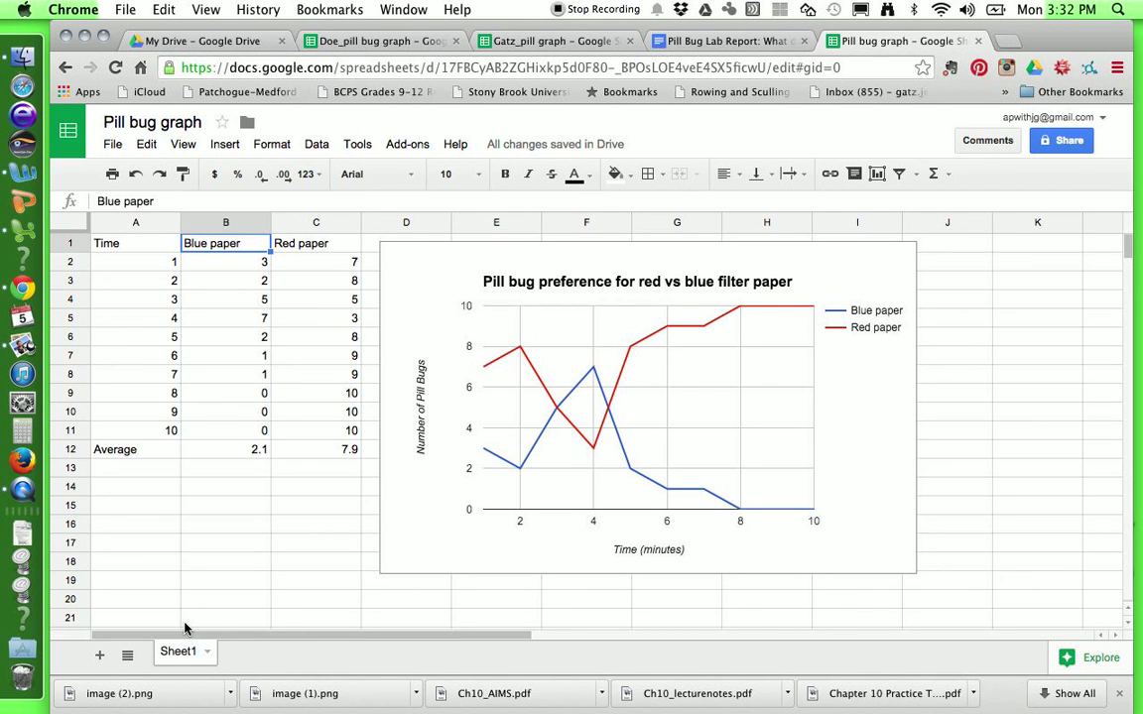
- Add linear trendlines to the blue paper and red paper lines of the chart and apply the chart changes
left_click(590, 450)
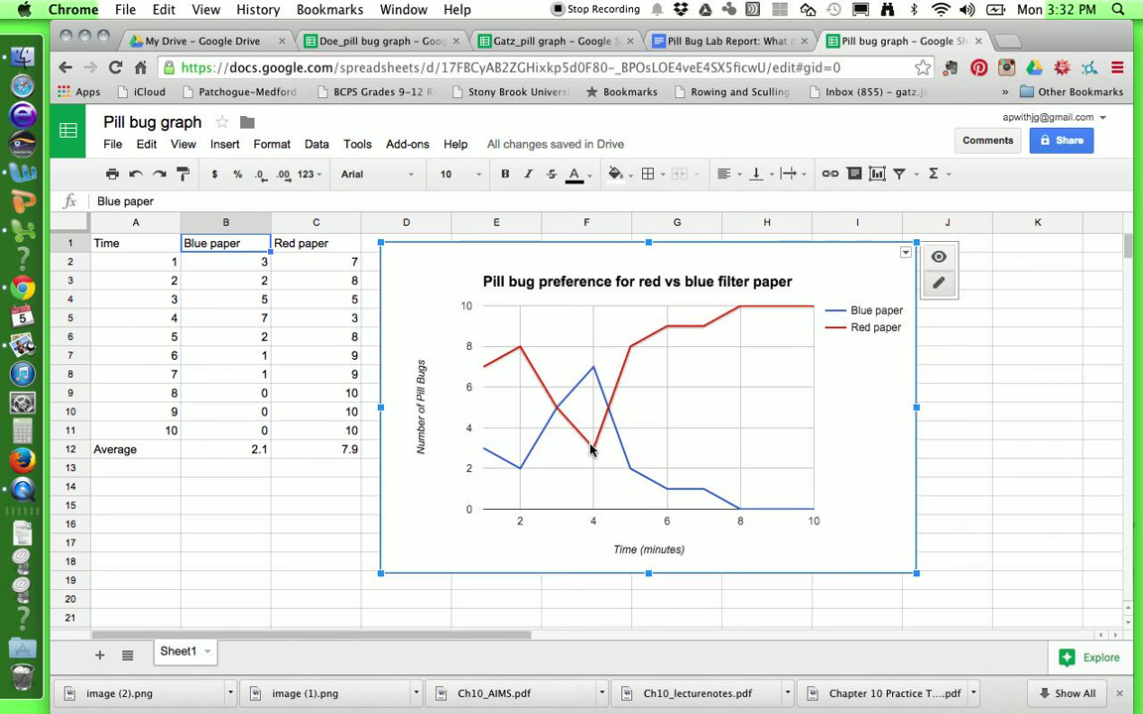
left_click(706, 388)
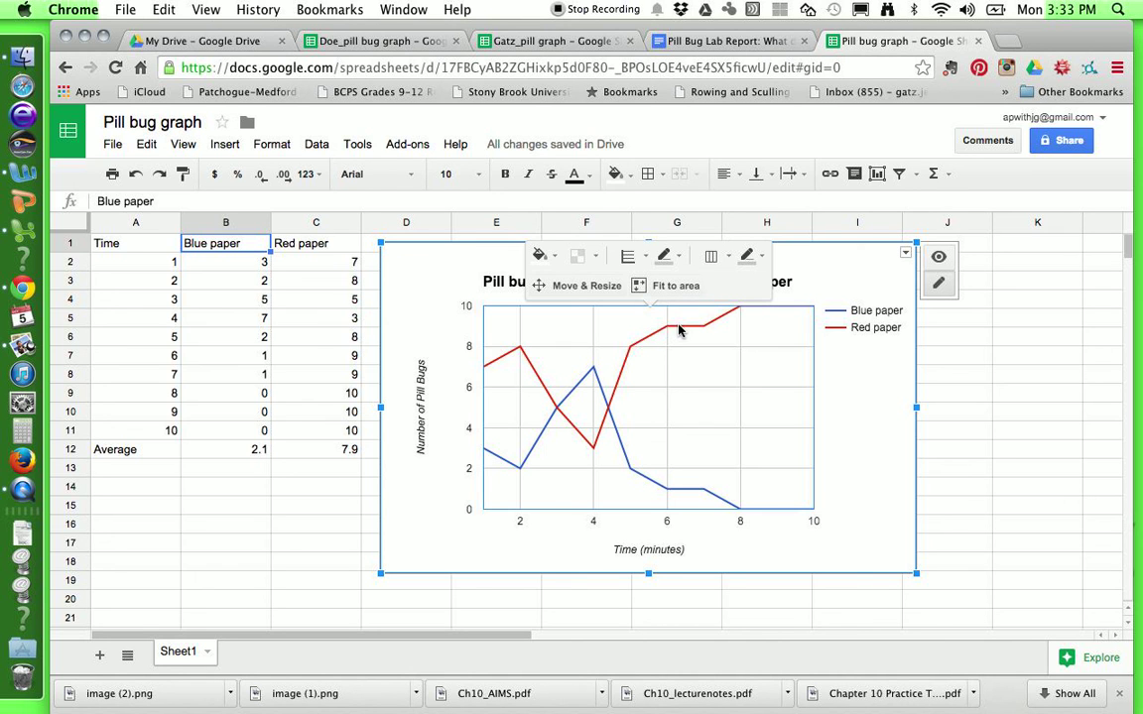
left_click(906, 253)
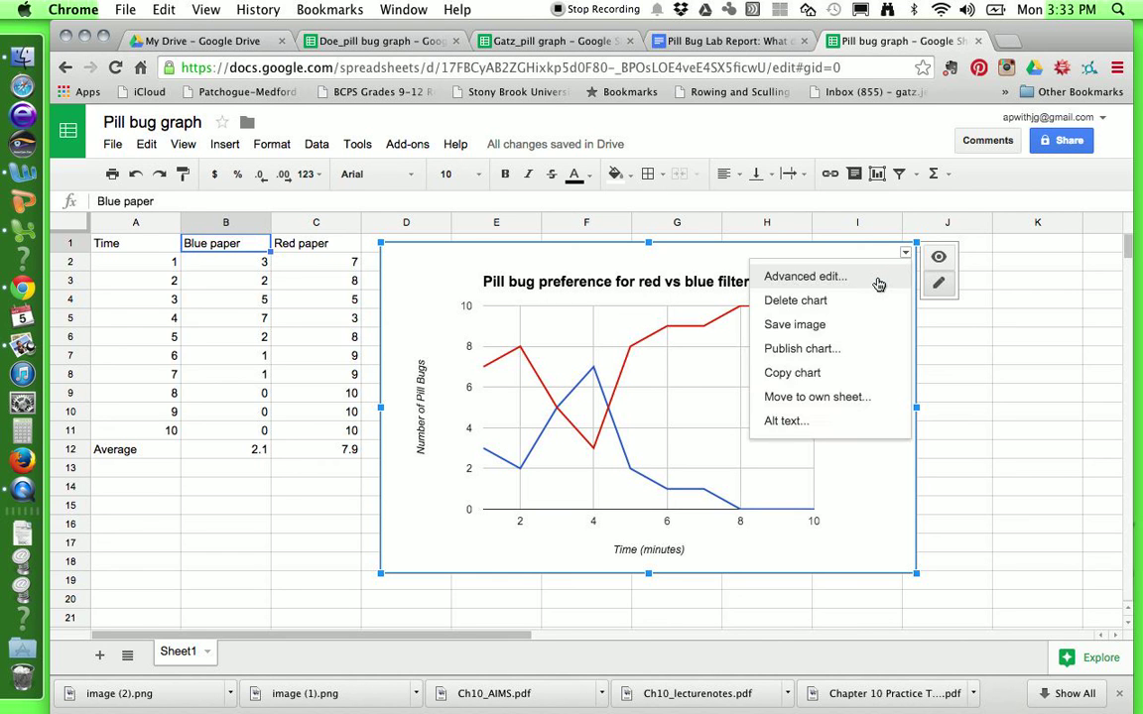
left_click(878, 279)
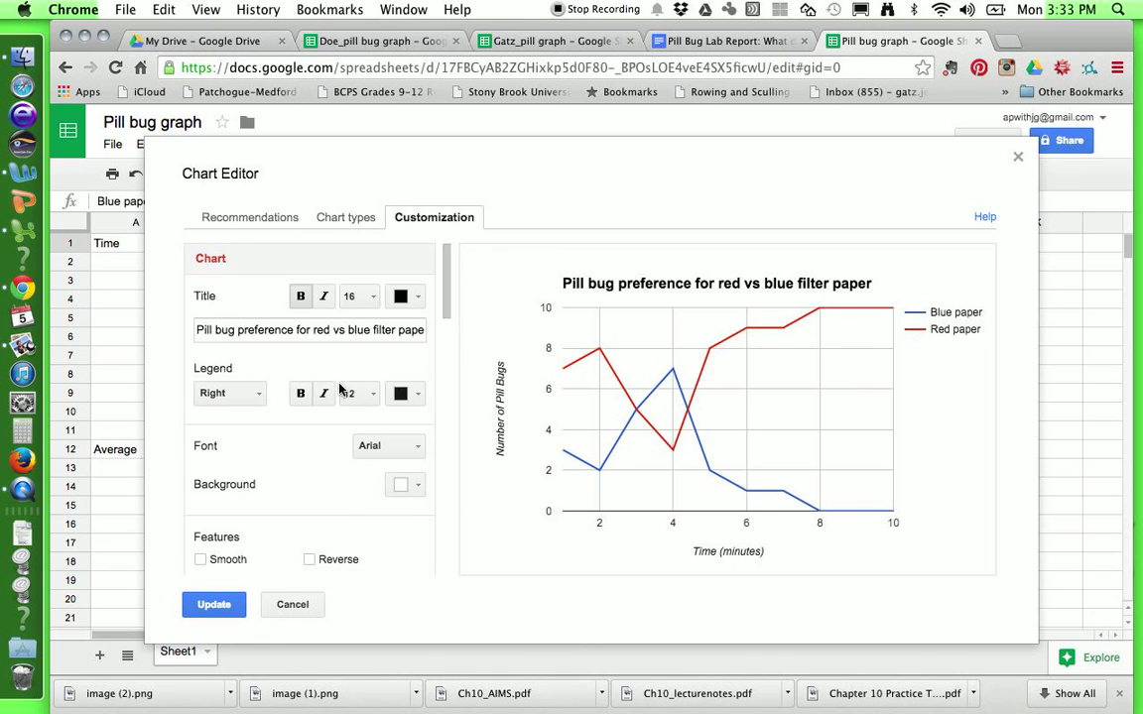
scroll(316, 451, "down", 5)
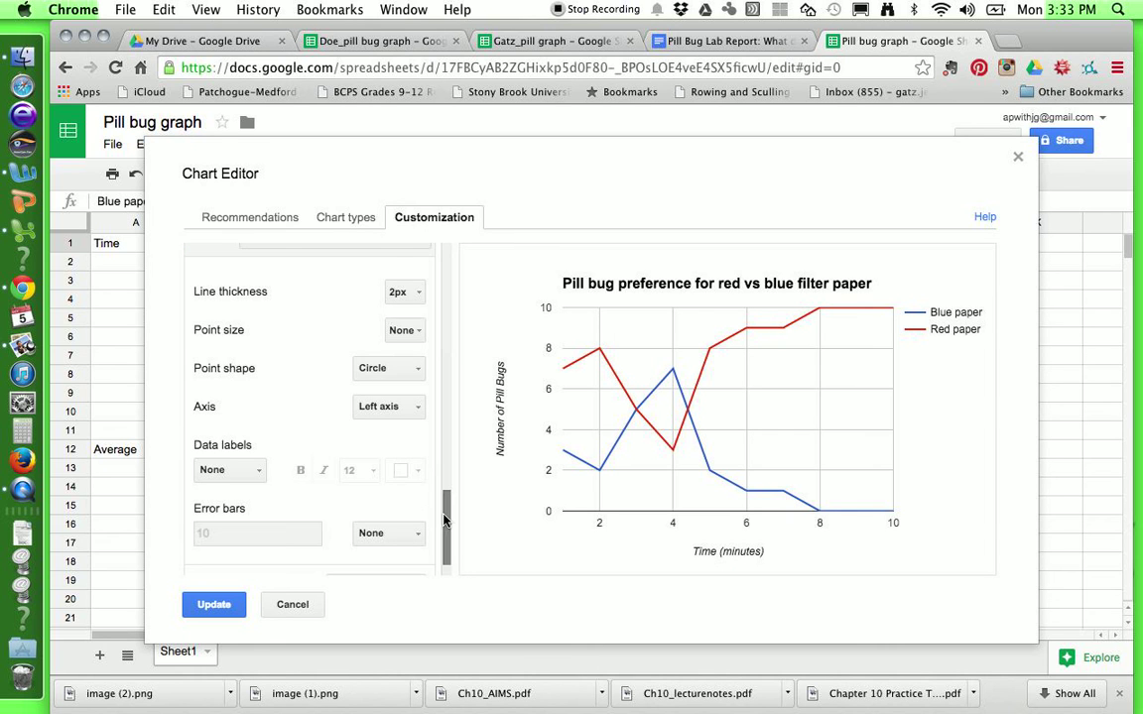
left_click_drag(450, 509, 446, 599)
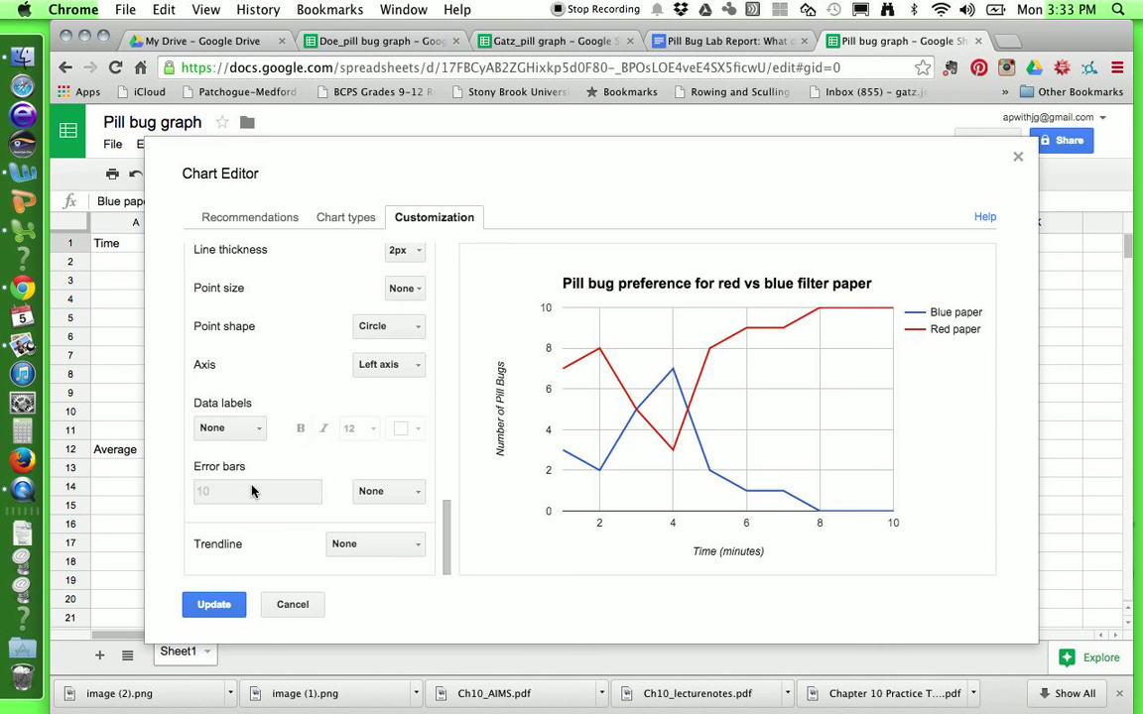
left_click(419, 545)
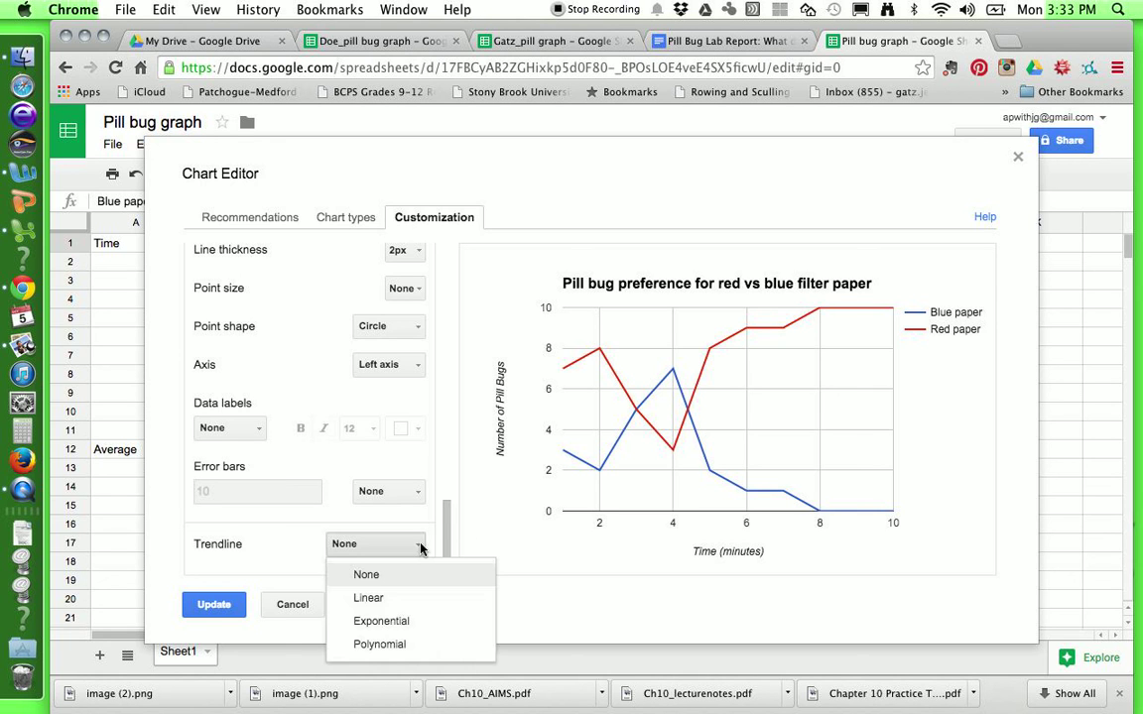
left_click(394, 601)
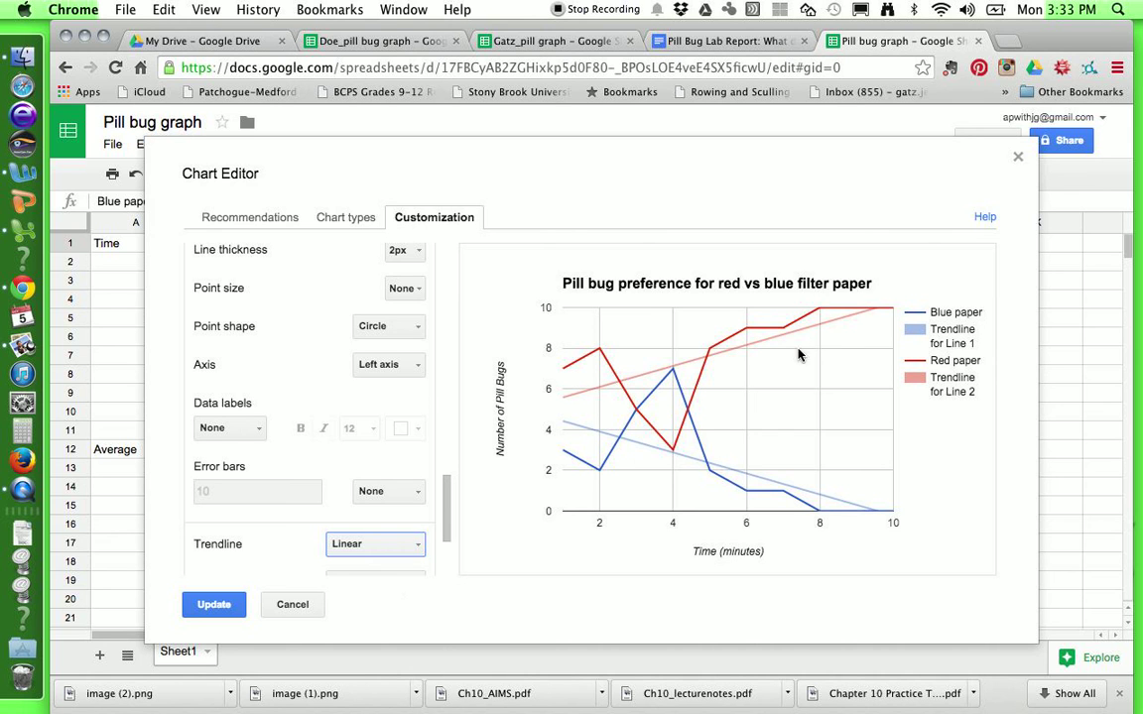
left_click(214, 606)
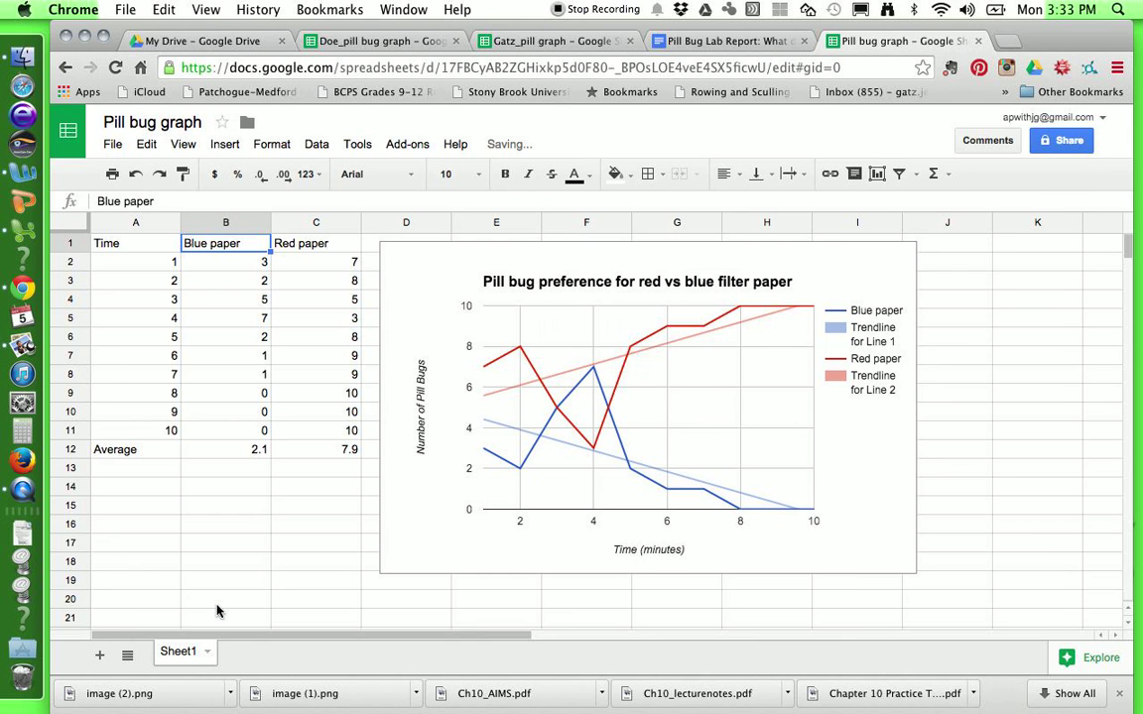
- Save the pill bug line chart as a PNG image
left_click(890, 266)
left_click(906, 252)
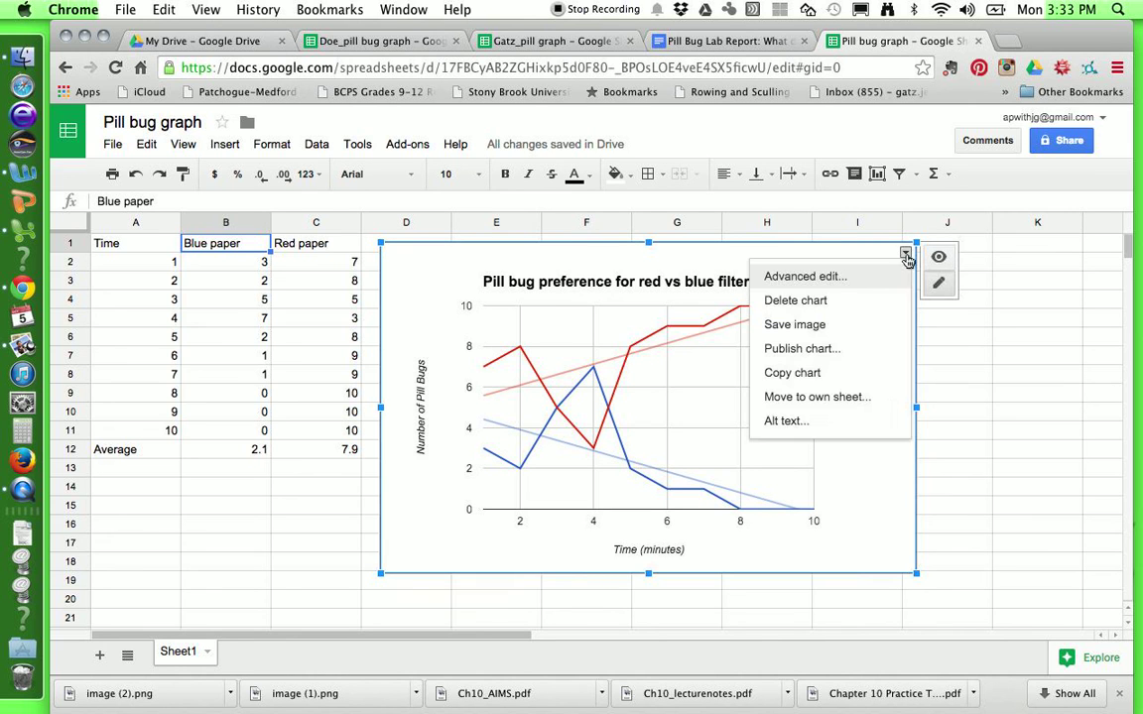
left_click(794, 324)
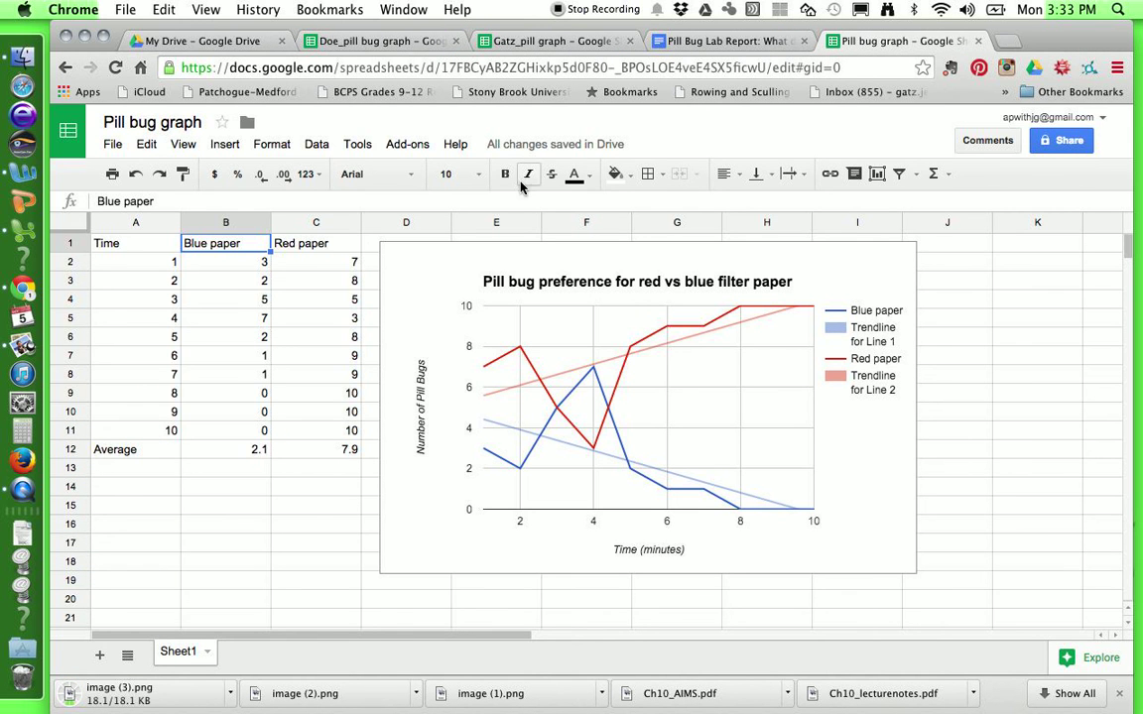
- Switch to the Pill Bug Lab Report document in Google Docs and delete the existing graph image below item 3
left_click(684, 44)
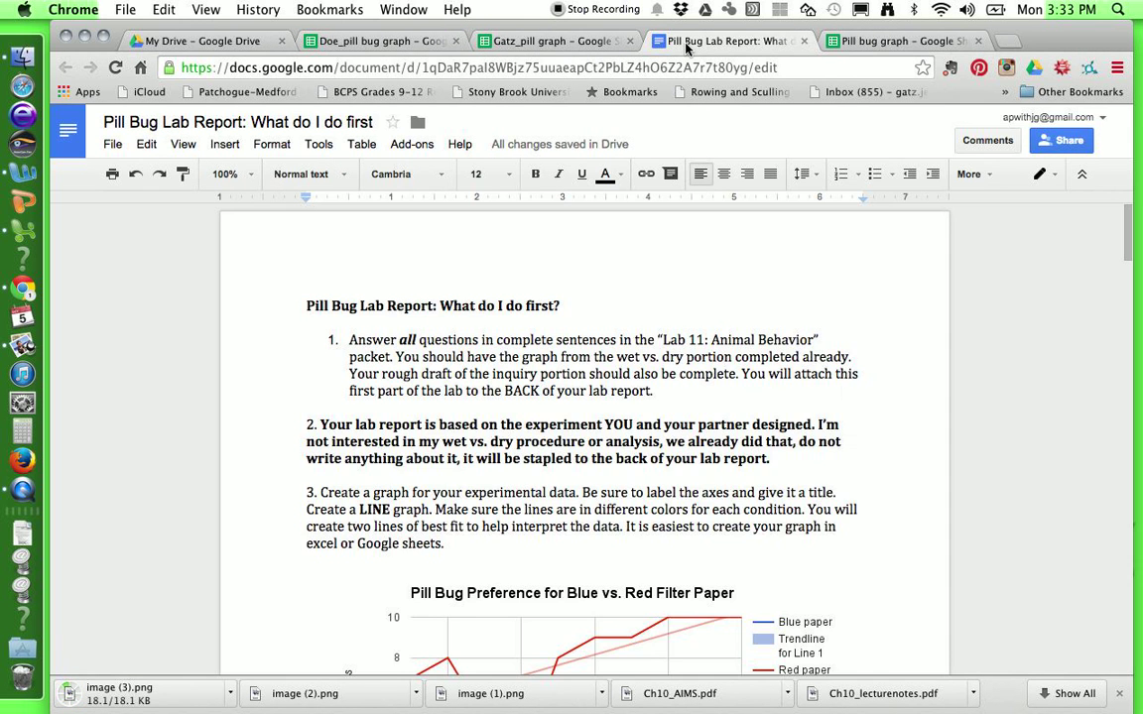
scroll(486, 409, "down", 5)
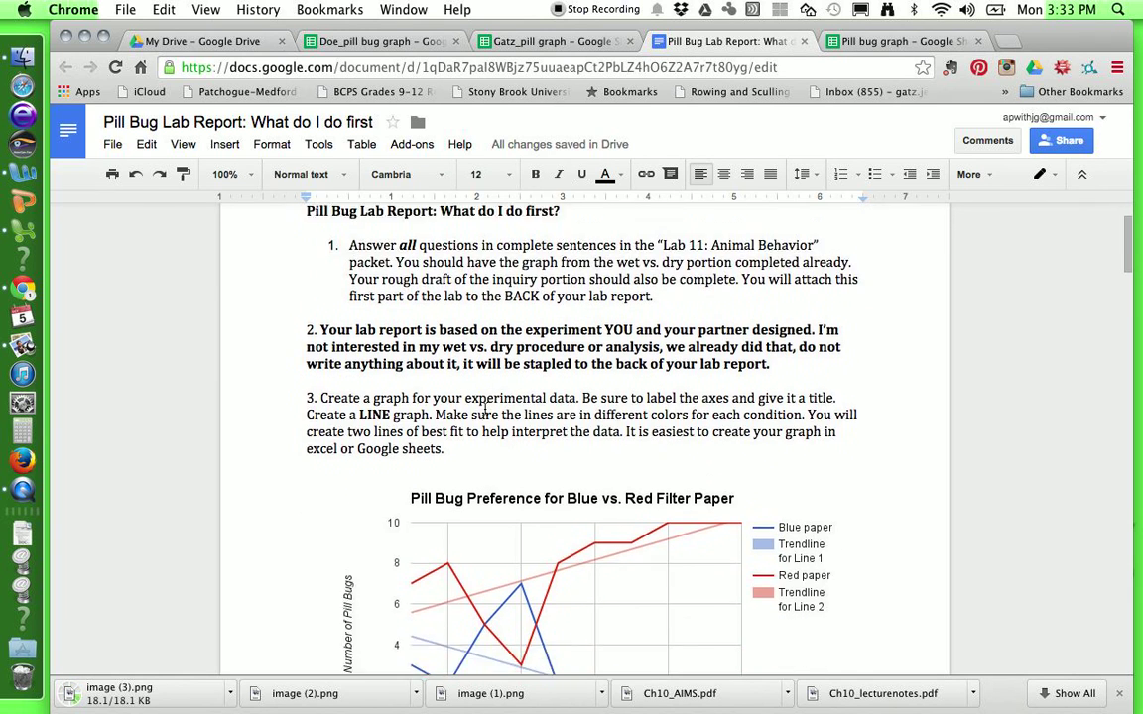
scroll(485, 409, "up", 5)
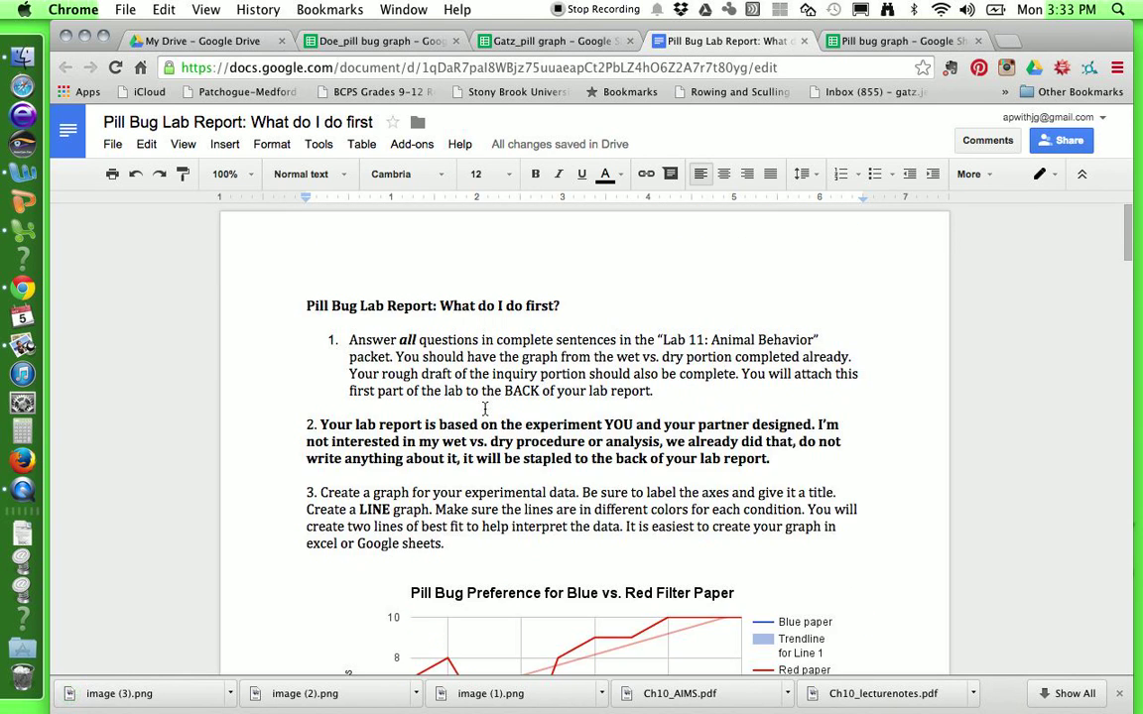
scroll(485, 409, "down", 6)
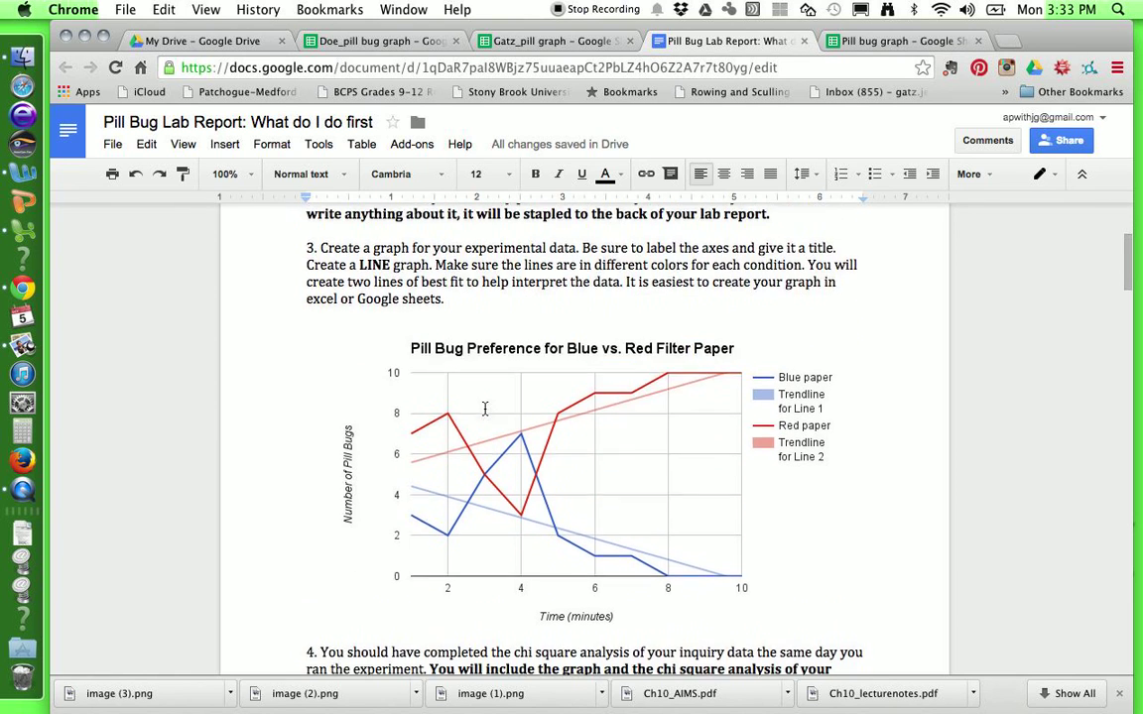
left_click(488, 403)
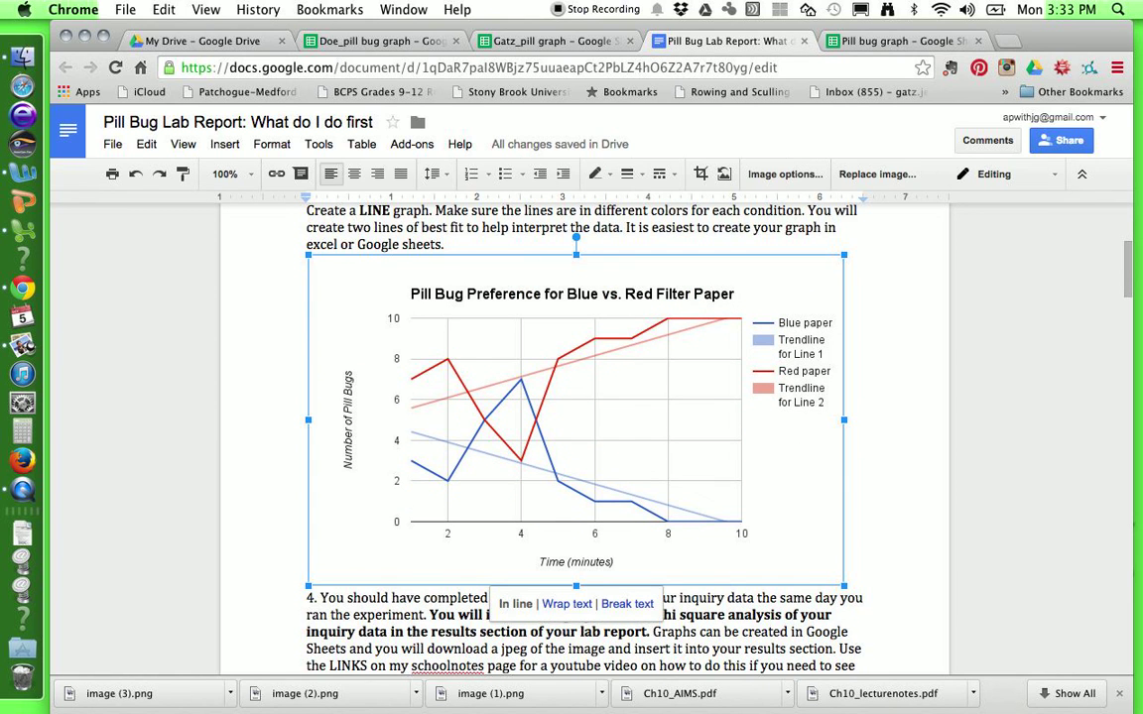
key("BackSpace")
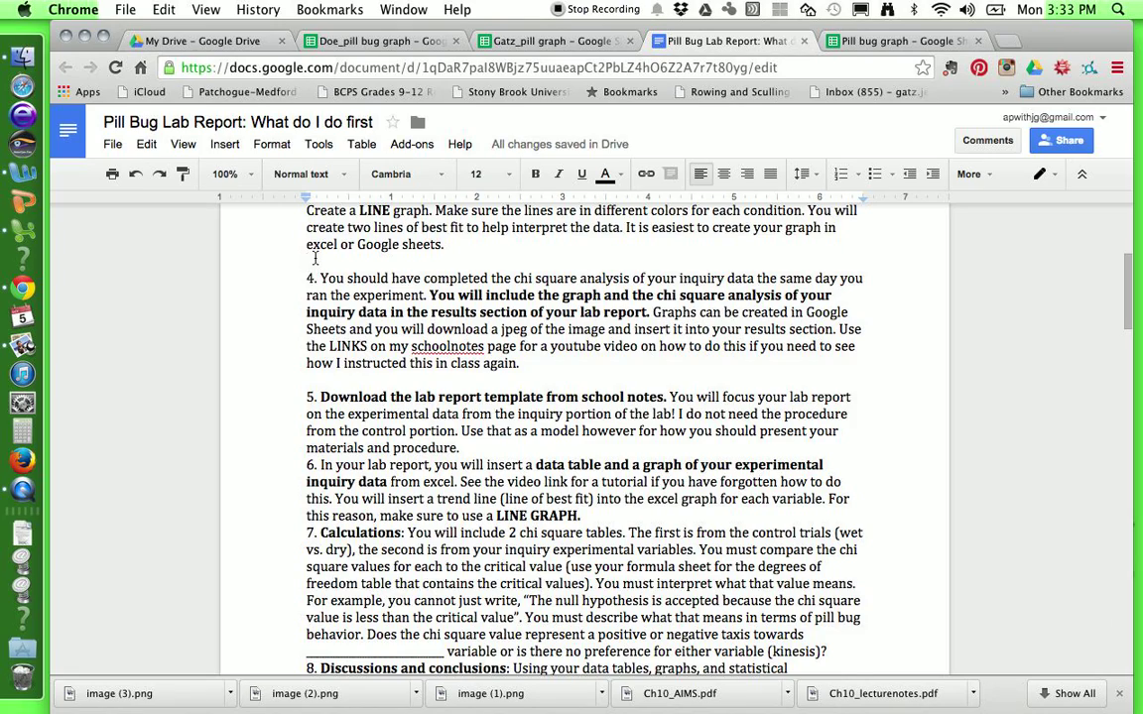
- Insert the downloaded chart image (3).png on the blank line between items 3 and 4 of the lab report
scroll(315, 258, "up", 4)
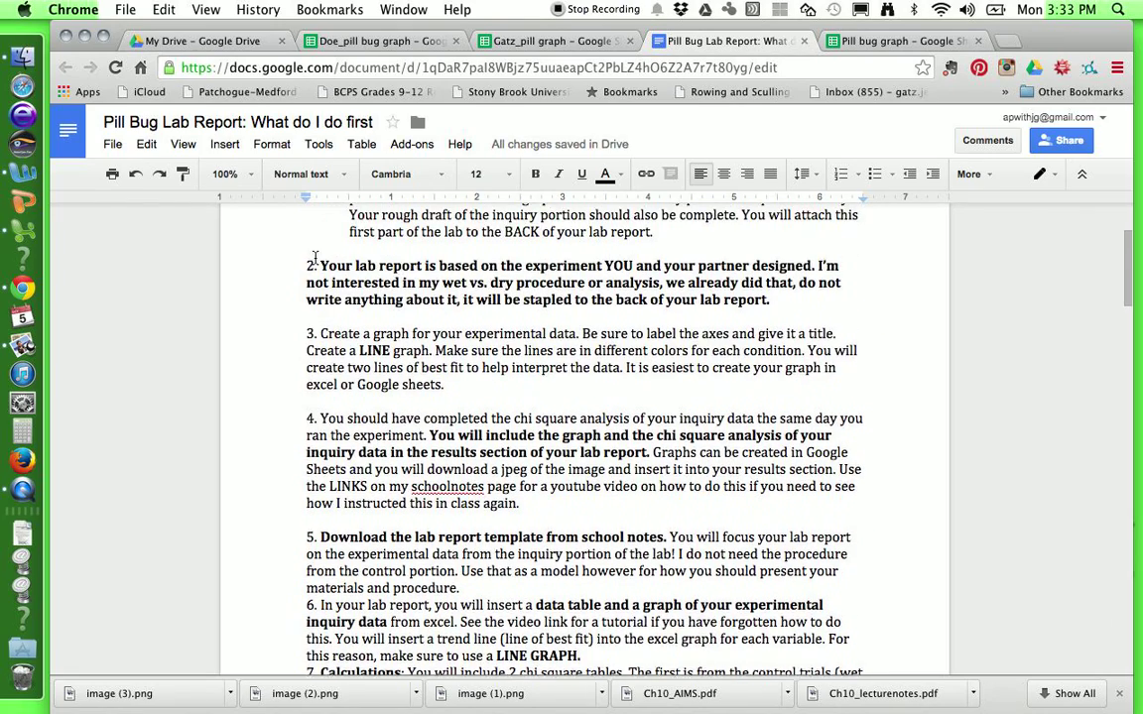
scroll(315, 258, "down", 2)
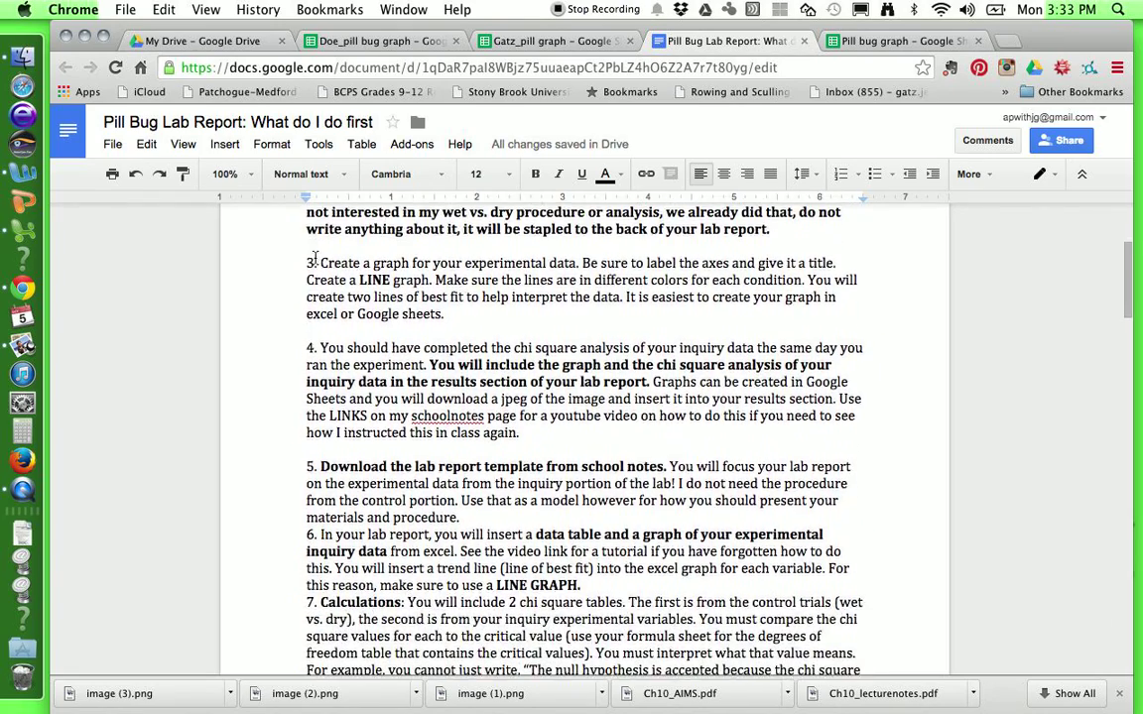
left_click(312, 330)
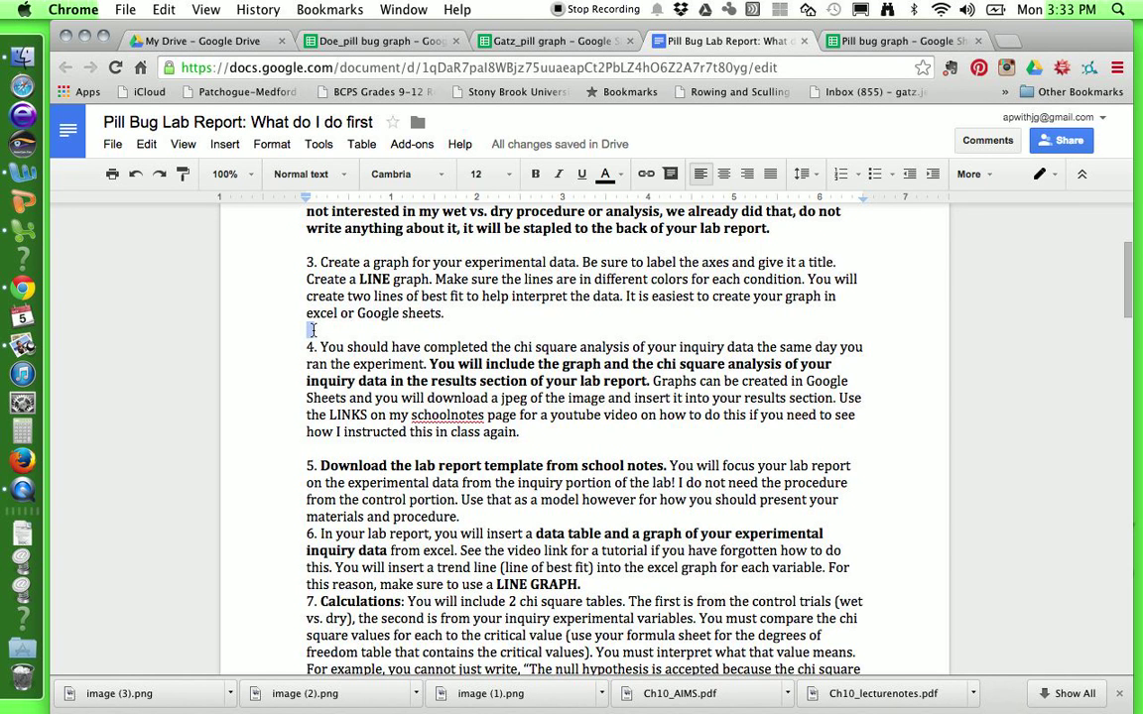
left_click(225, 145)
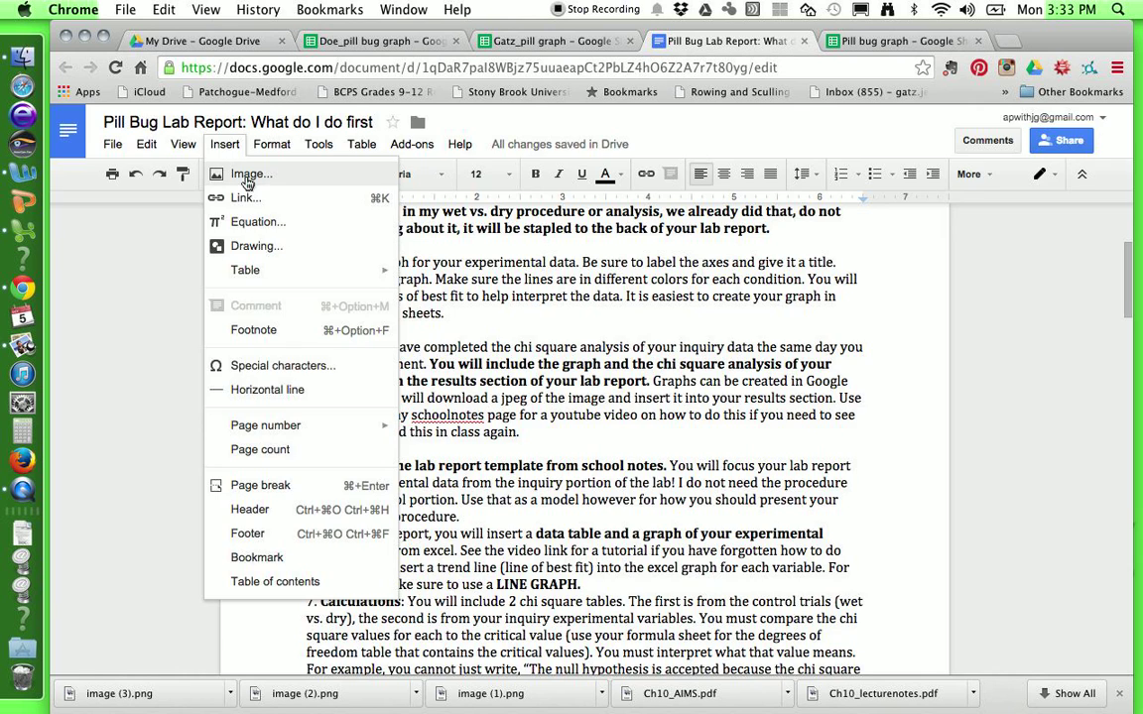
left_click(243, 174)
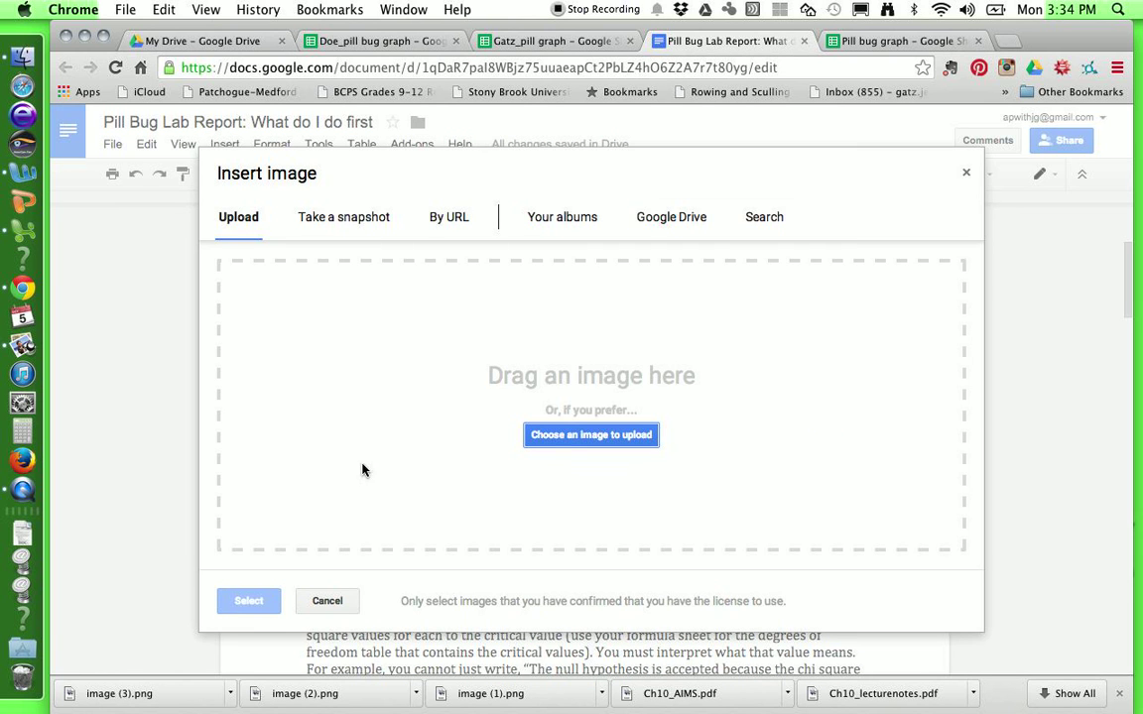
left_click_drag(140, 680, 562, 394)
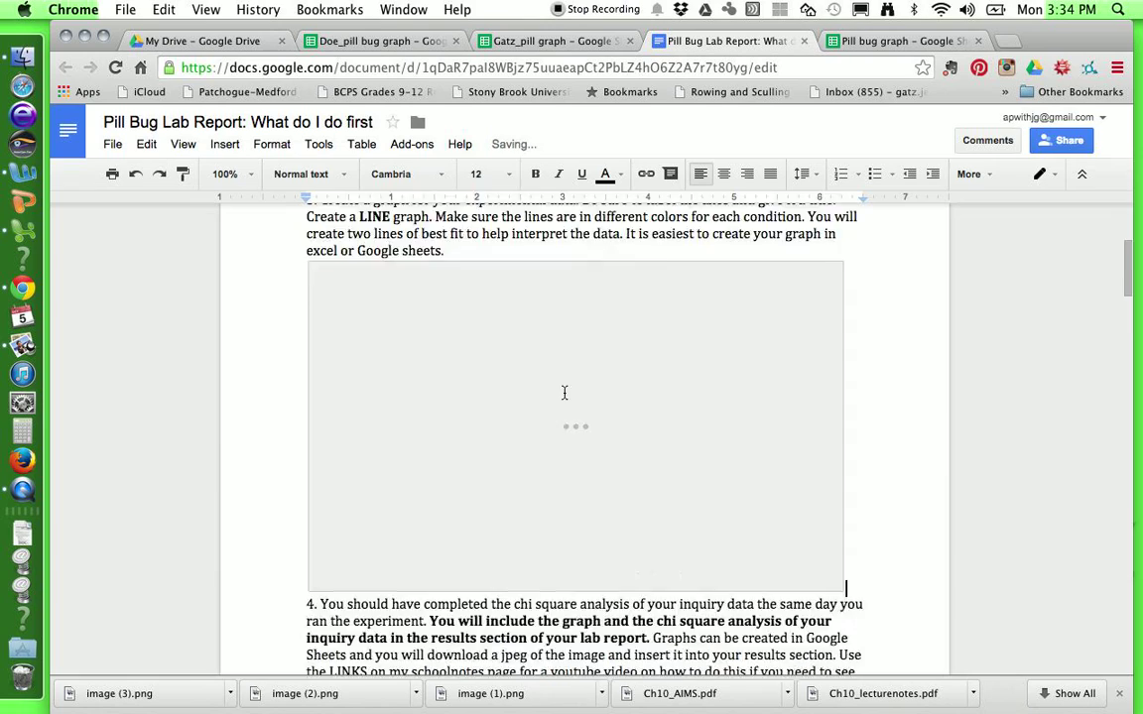
scroll(565, 396, "down", 4)
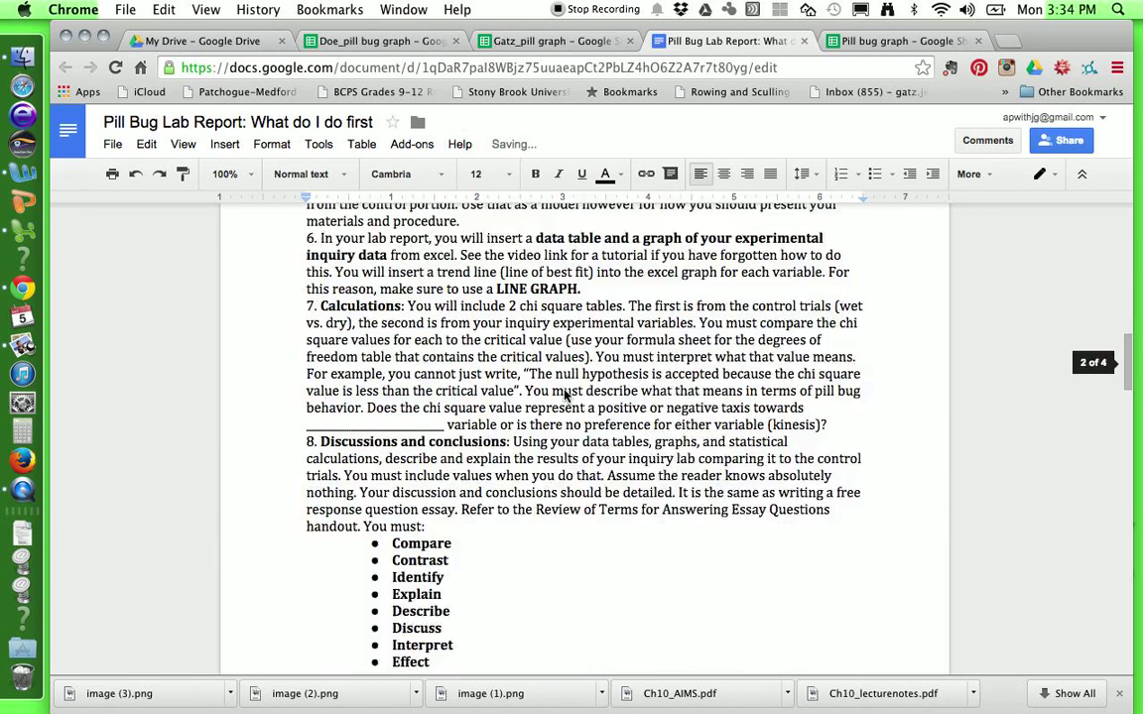
scroll(565, 396, "up", 7)
scroll(564, 396, "up", 3)
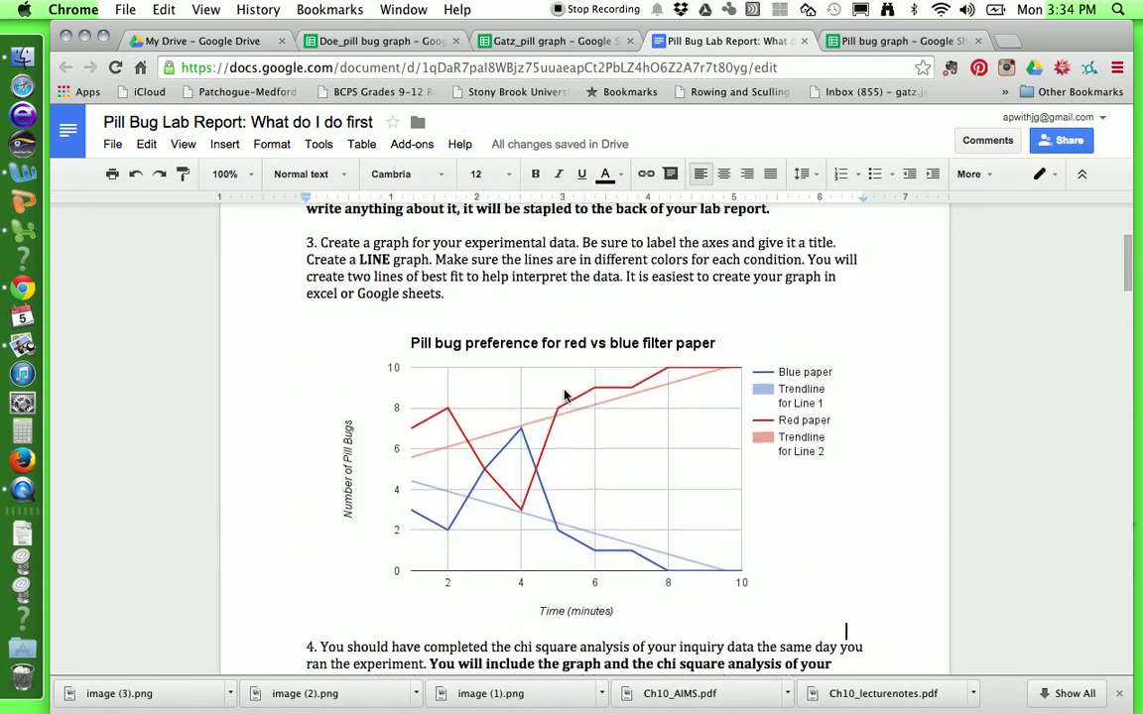